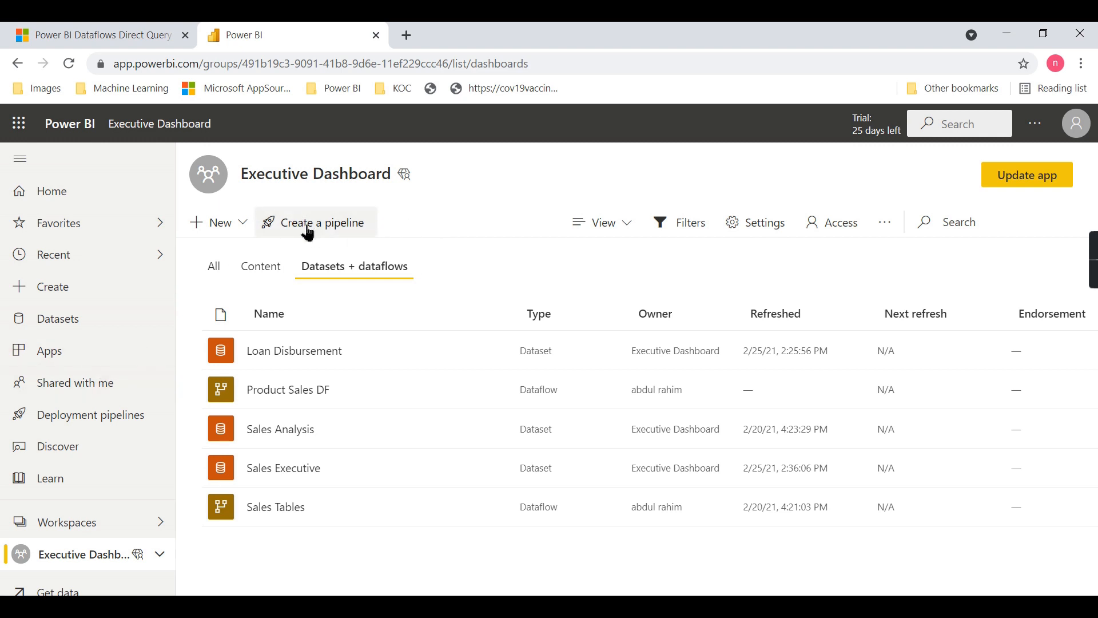
# View the deployment pipelines page, then open the Executive Dashboard and Premium Capacity Test workspaces
pyautogui.click(97, 414)
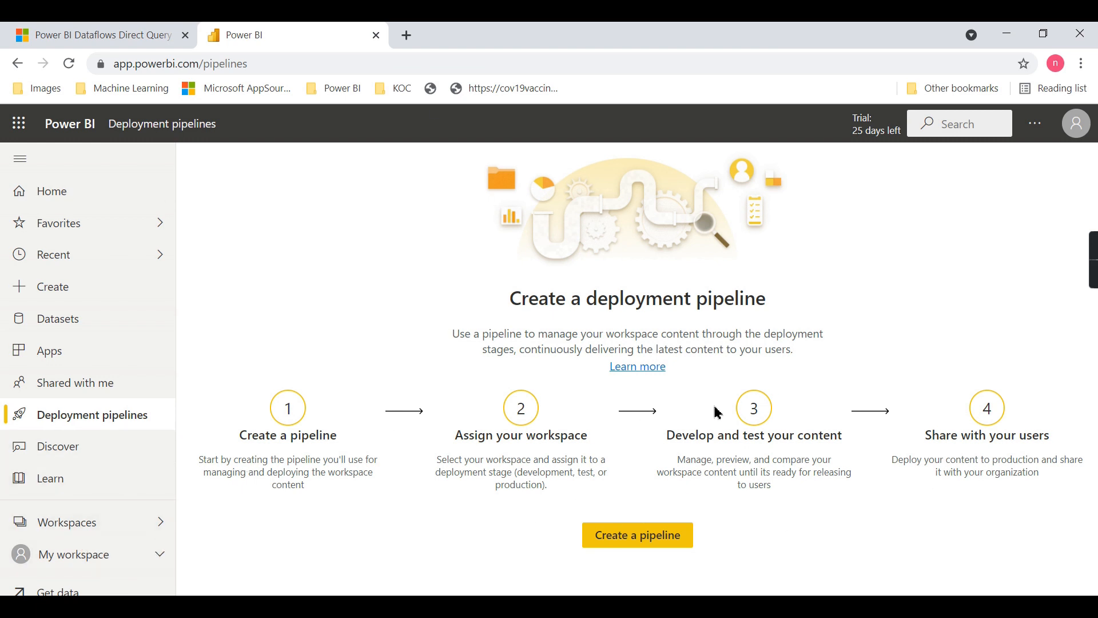
pyautogui.click(95, 530)
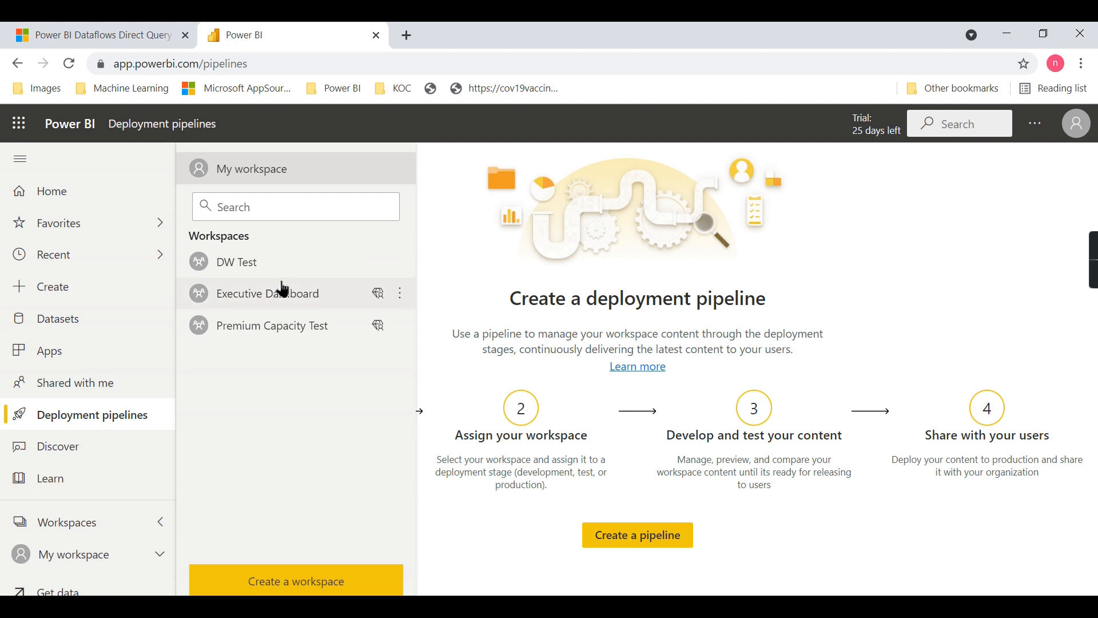
pyautogui.click(260, 307)
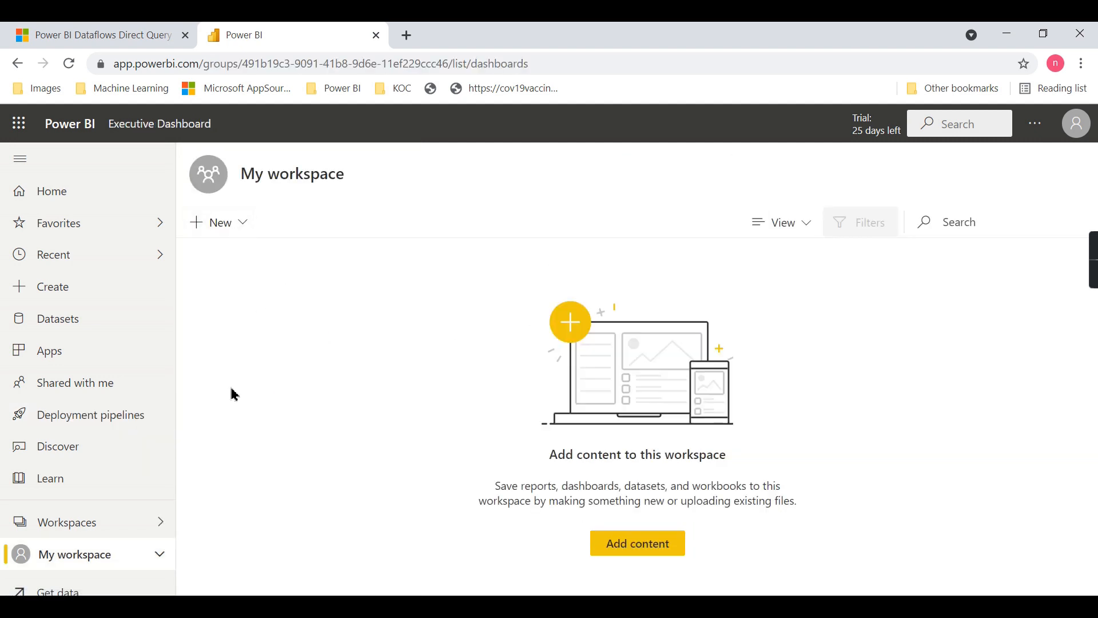
pyautogui.click(122, 523)
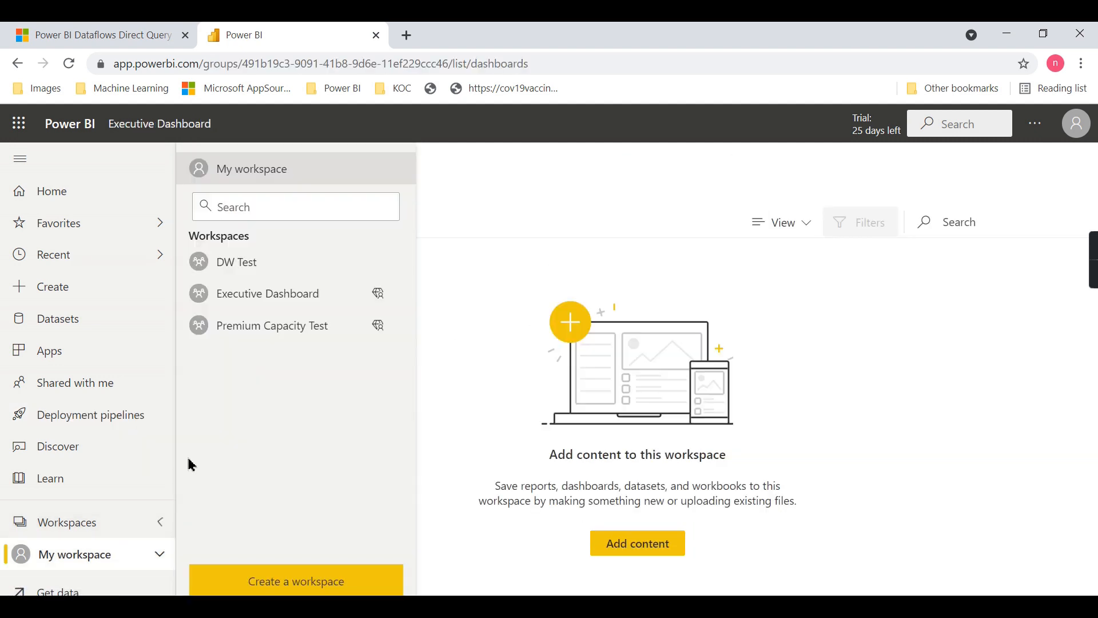
pyautogui.click(259, 294)
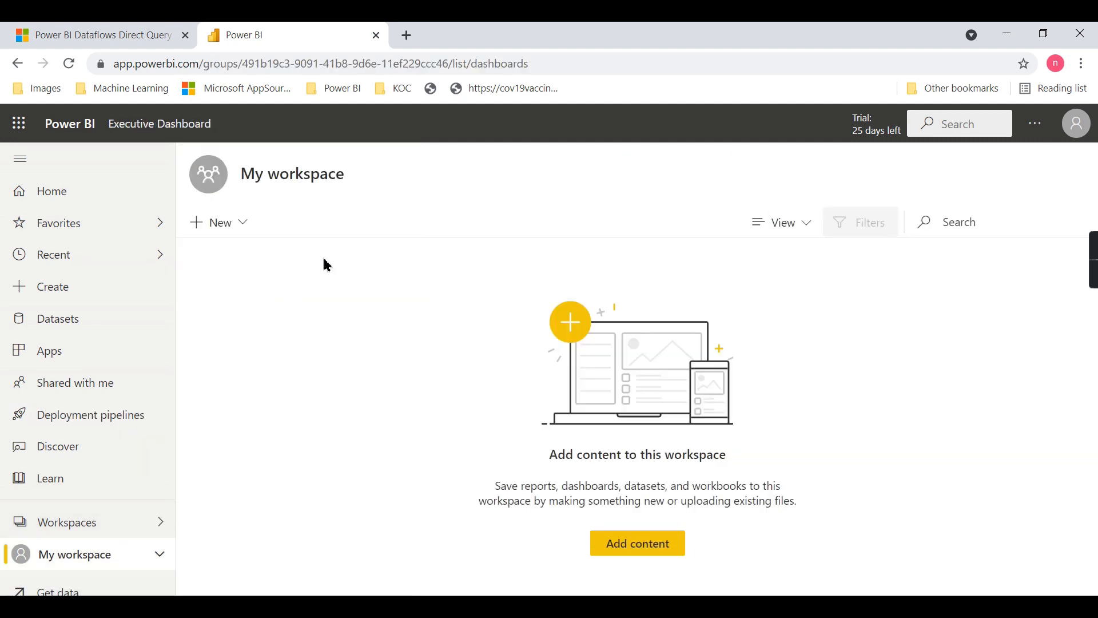
pyautogui.click(97, 536)
pyautogui.click(274, 327)
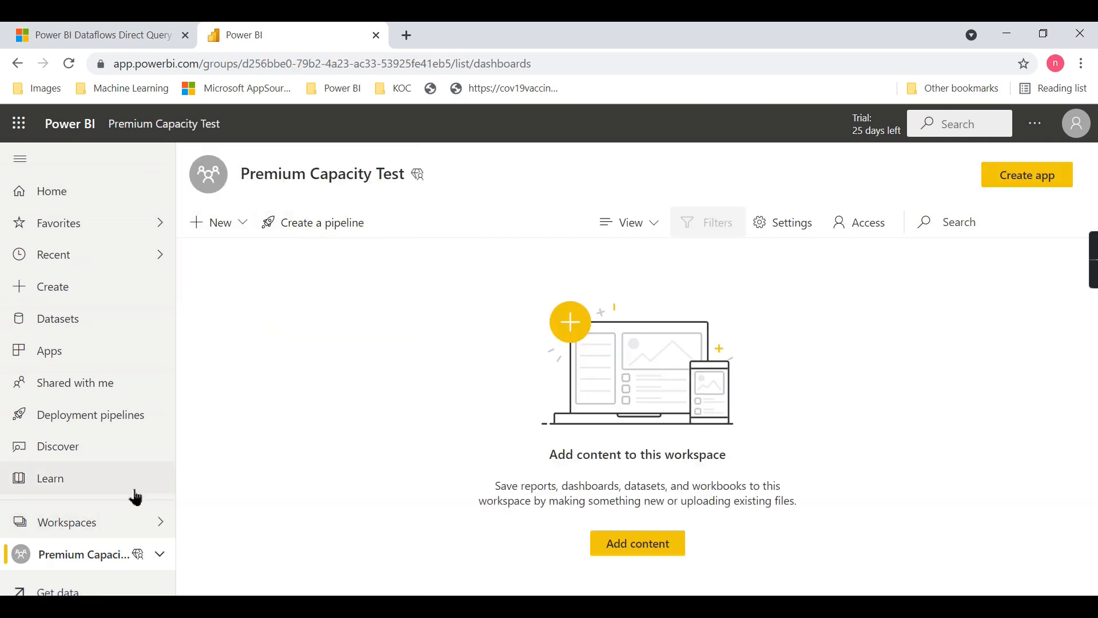
# Create a deployment pipeline named Deployment Sales without a description
pyautogui.click(66, 415)
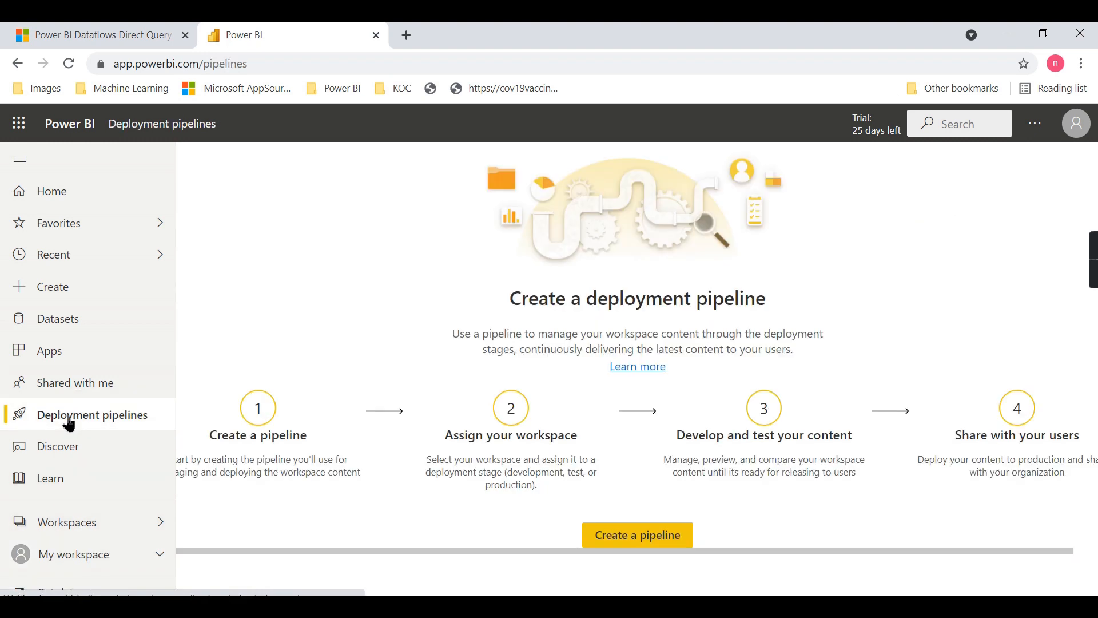
pyautogui.click(622, 548)
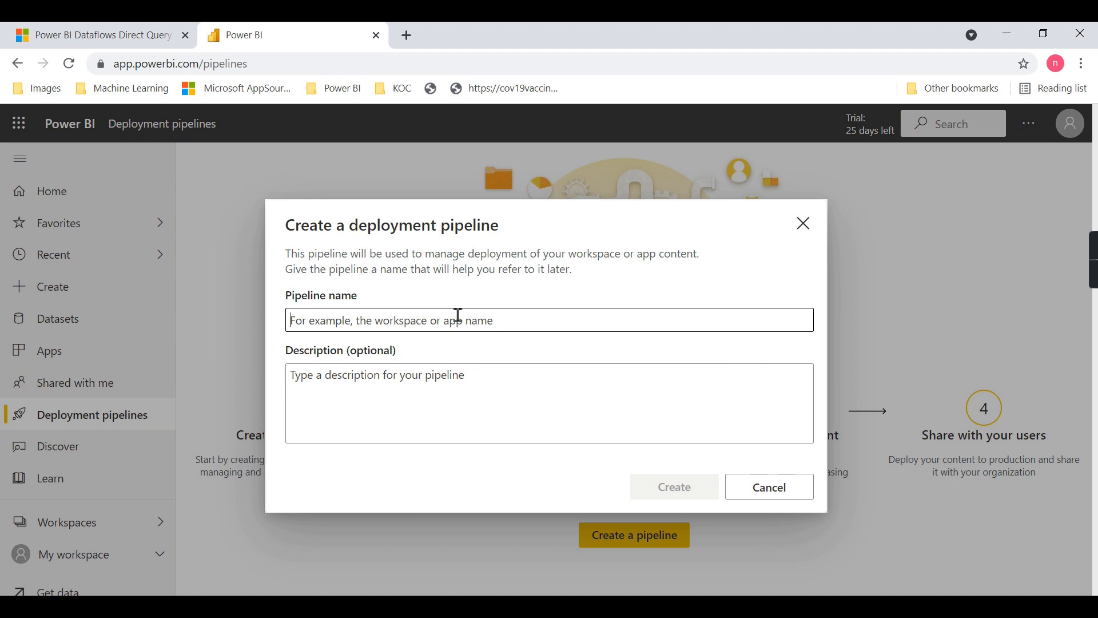
pyautogui.click(458, 320)
pyautogui.write('Deployment Sales')
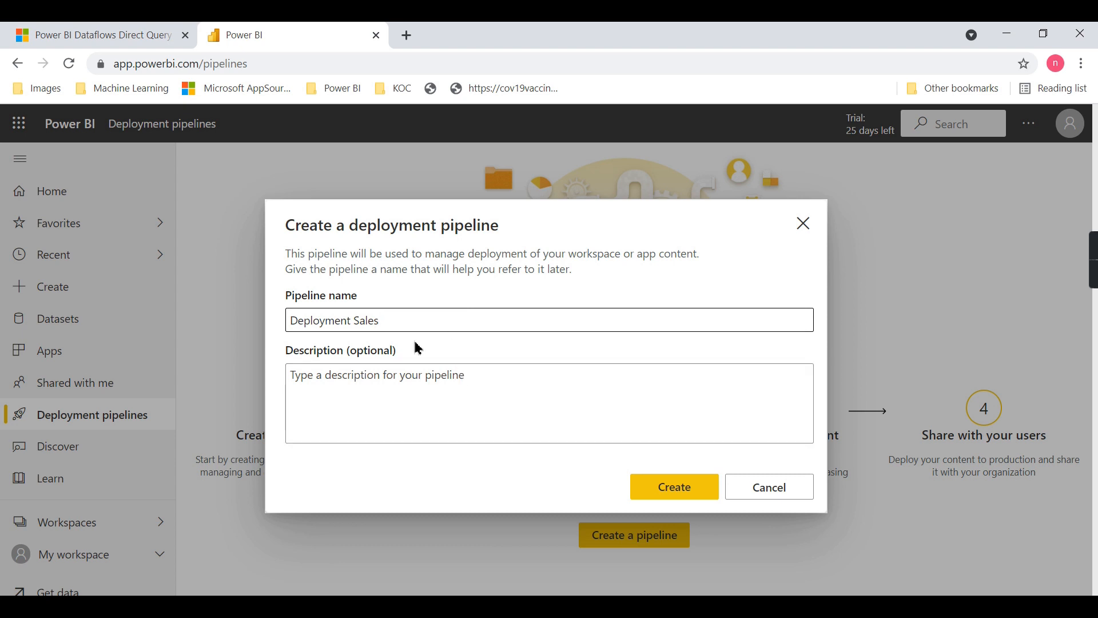
pyautogui.click(668, 487)
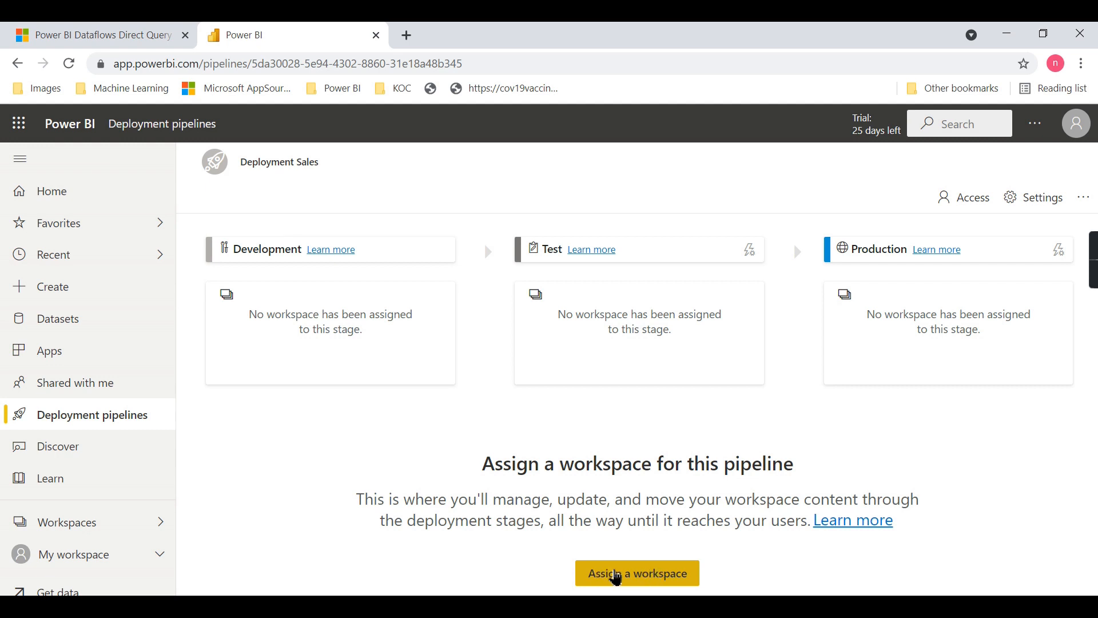
# Assign the Executive Dashboard workspace to the pipeline's Development stage and continue despite the unsupported dataflows
pyautogui.click(616, 574)
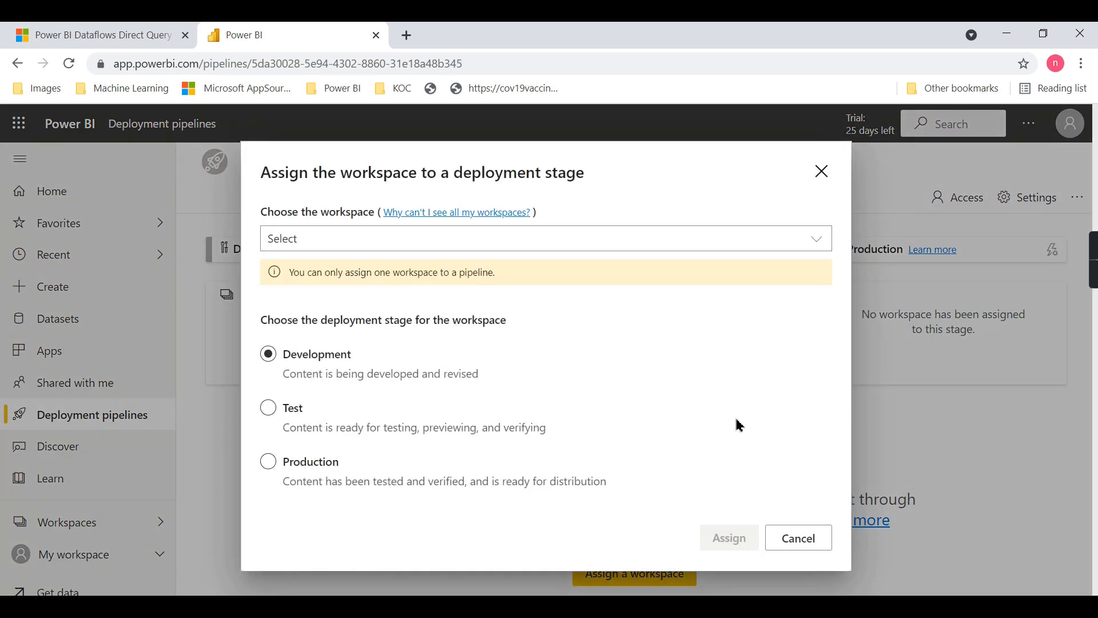
pyautogui.click(341, 244)
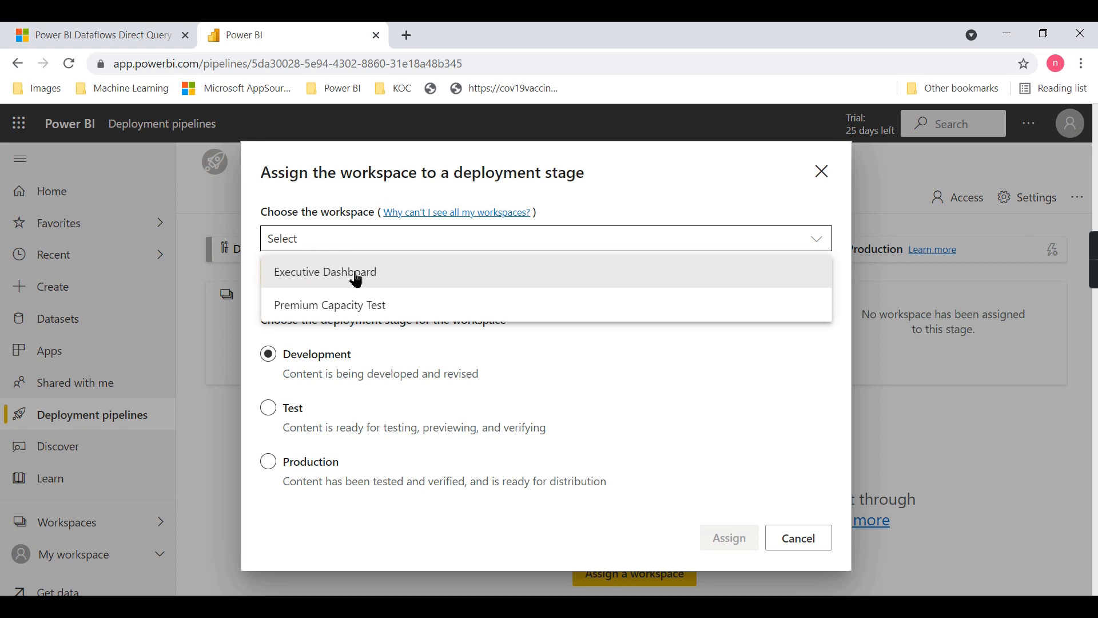
pyautogui.click(310, 274)
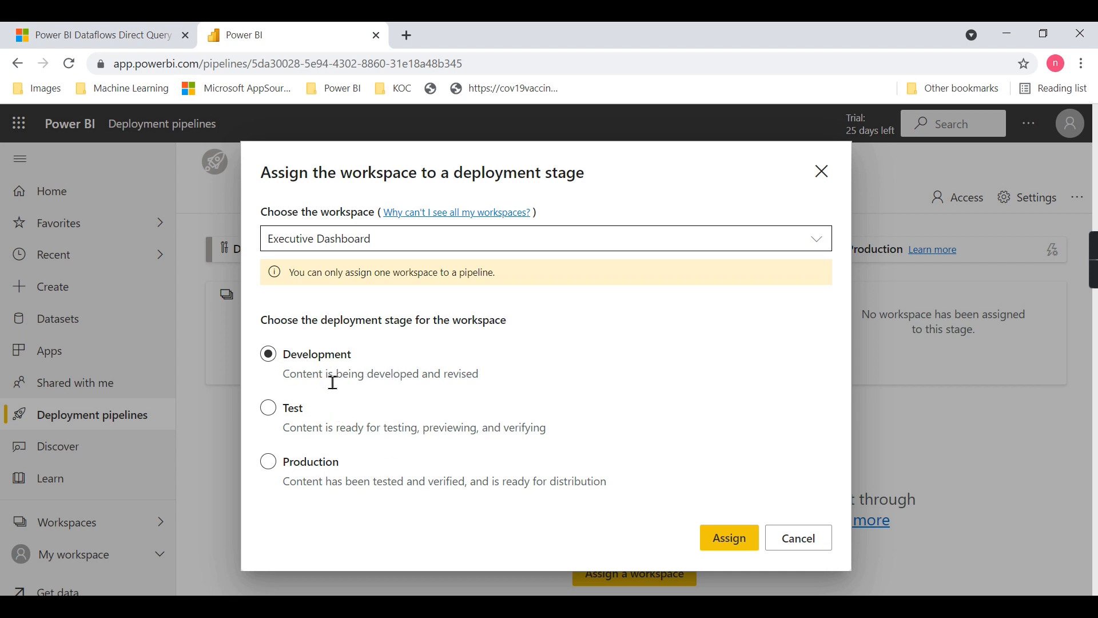
pyautogui.click(726, 544)
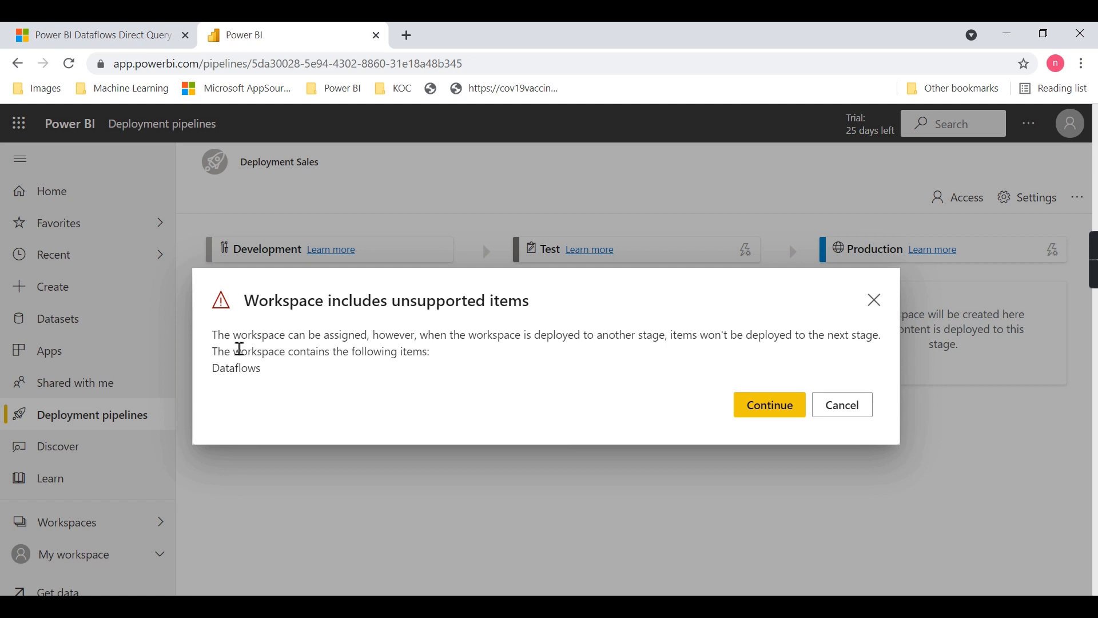
pyautogui.click(769, 414)
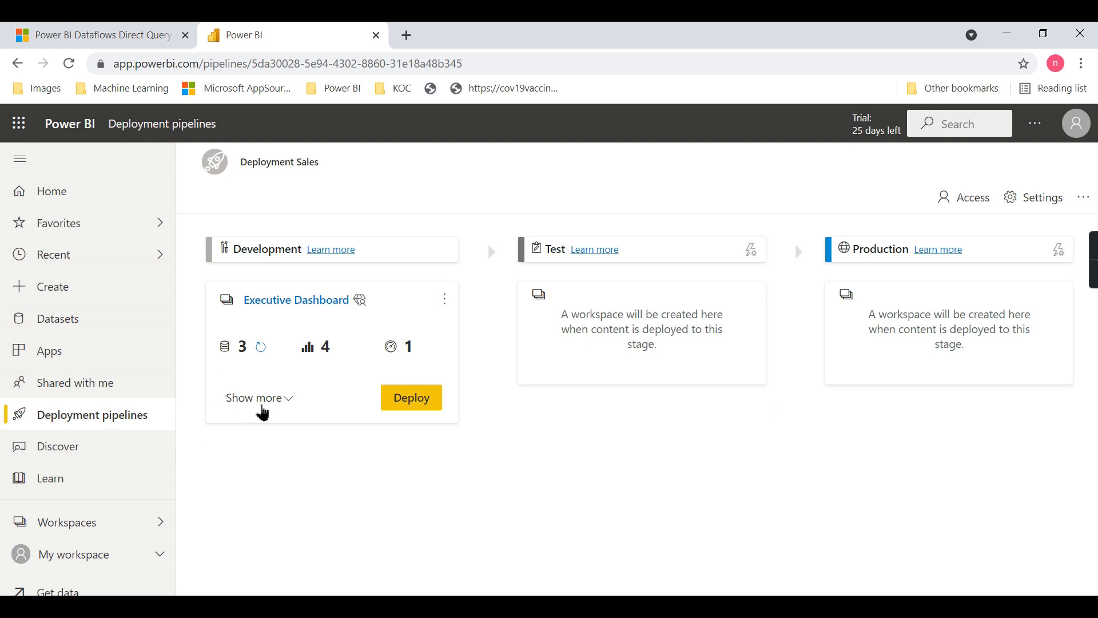
# Expand the Development stage's details and review its full item list, returning to Power BI from the PowerPoint lifecycle slide
pyautogui.click(289, 401)
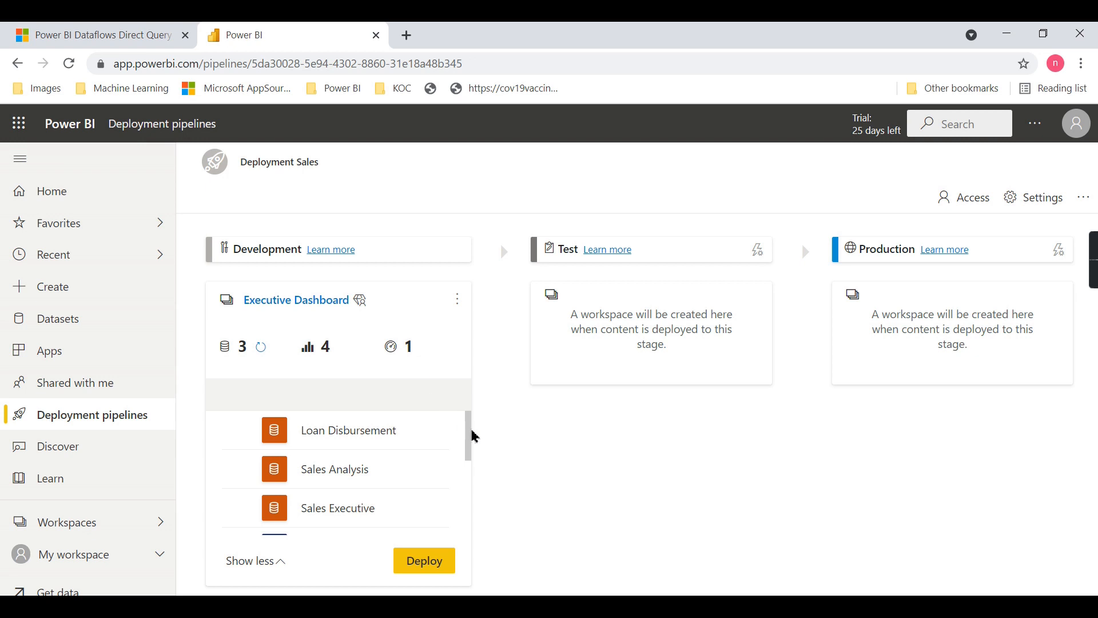
pyautogui.moveTo(474, 433); pyautogui.dragTo(470, 529)
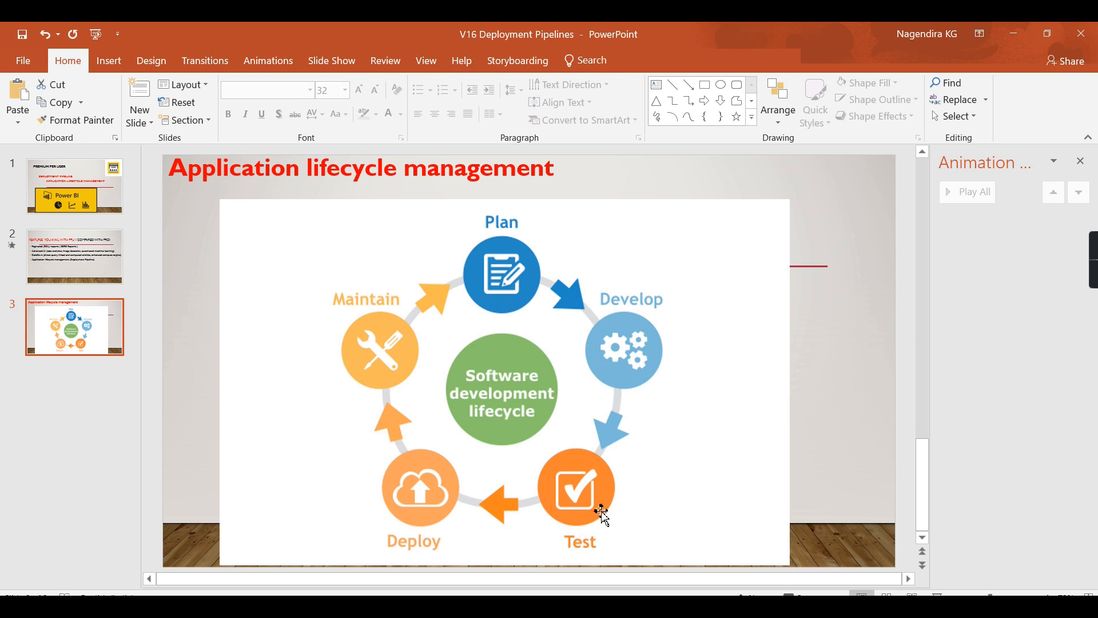
pyautogui.click(1004, 39)
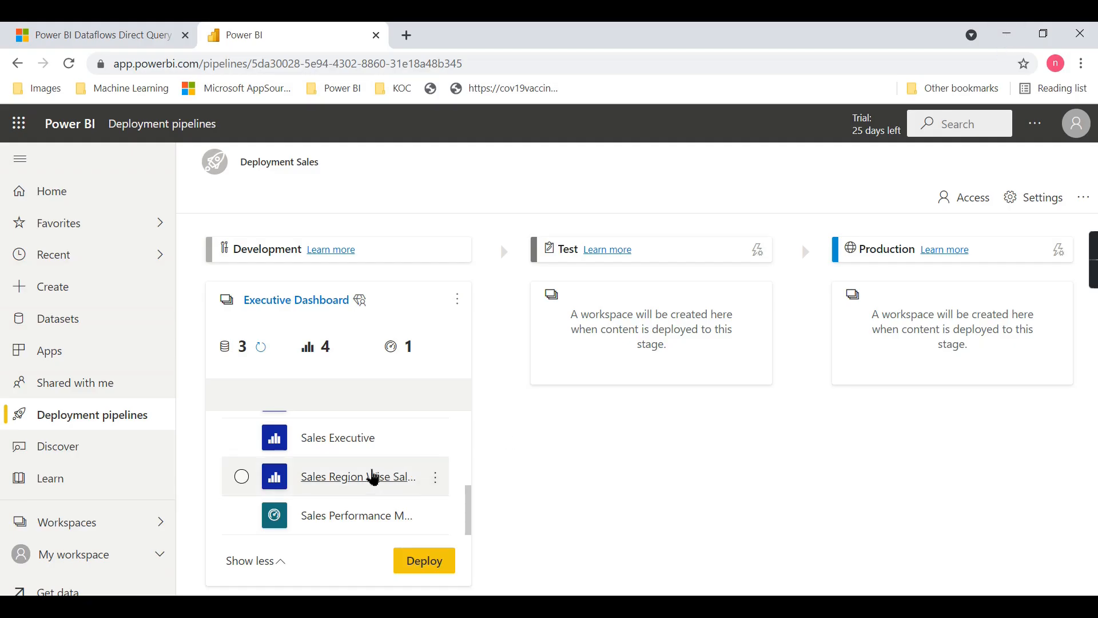
# Deploy the Development stage content to the Test stage, continuing past the unsupported items, and dismiss the completion notice
pyautogui.click(448, 573)
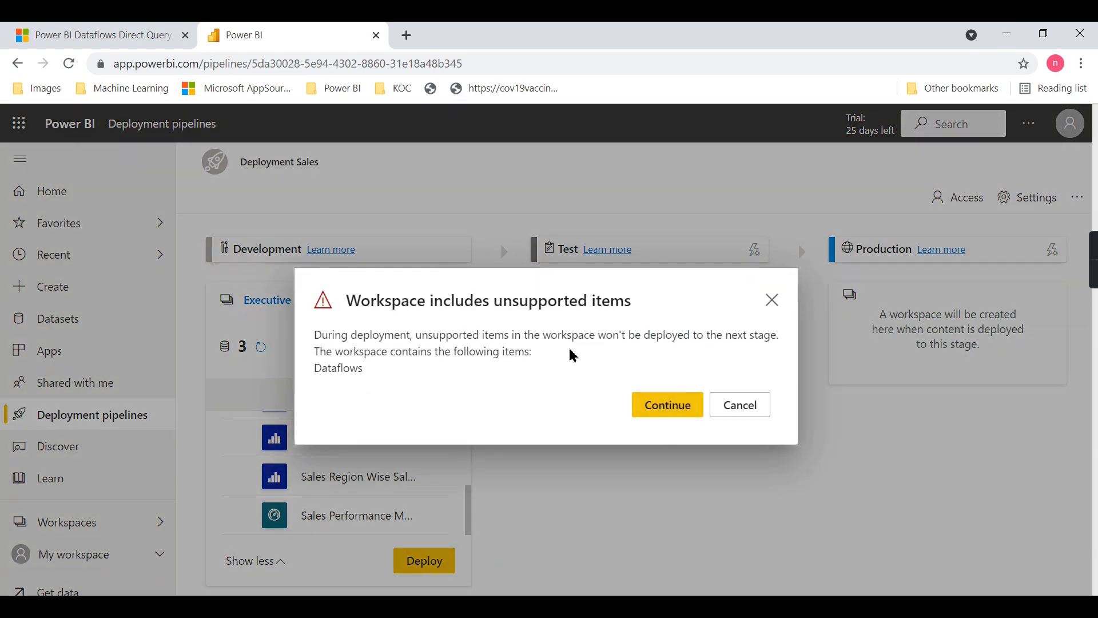
pyautogui.click(644, 404)
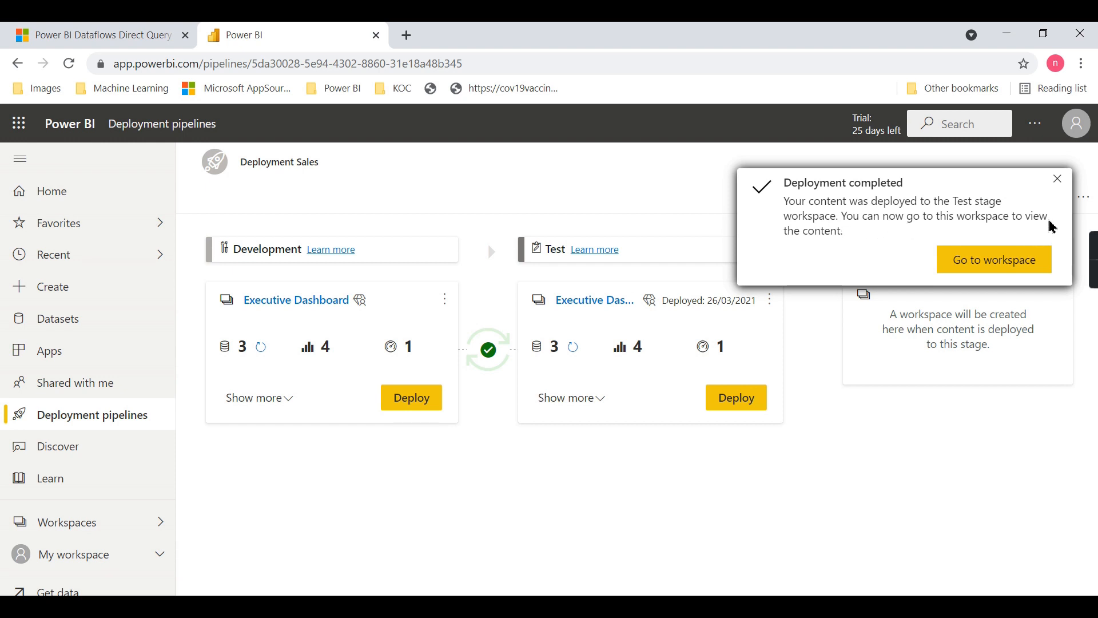
pyautogui.click(1057, 179)
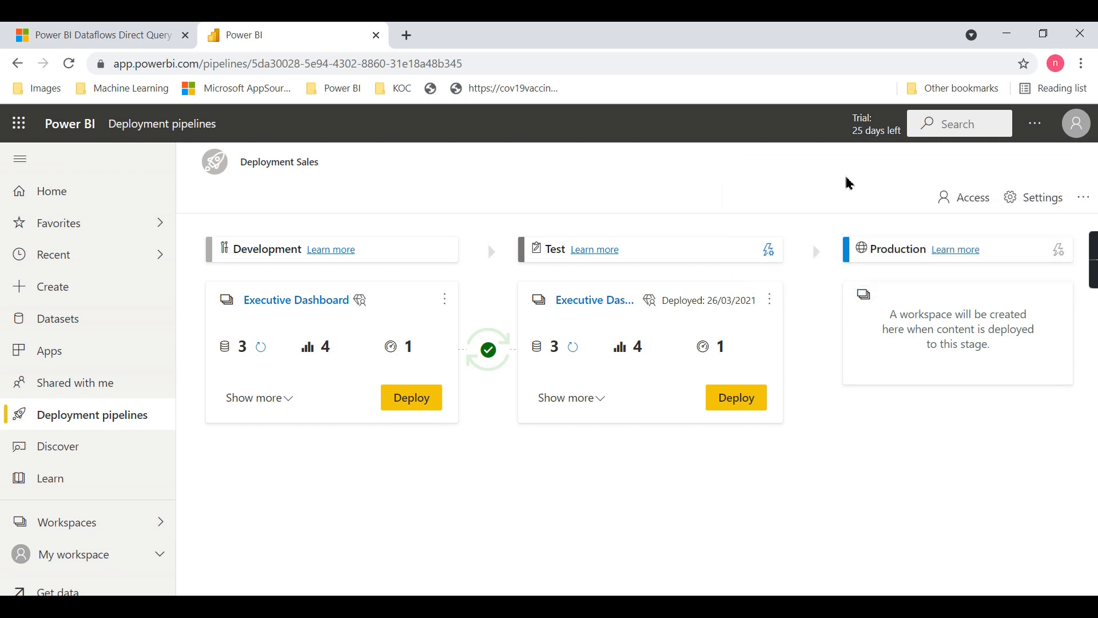
# Open the Executive Dashboard workspace and the Executive Dashboard [Test] workspace and examine the content listed in each
pyautogui.click(108, 525)
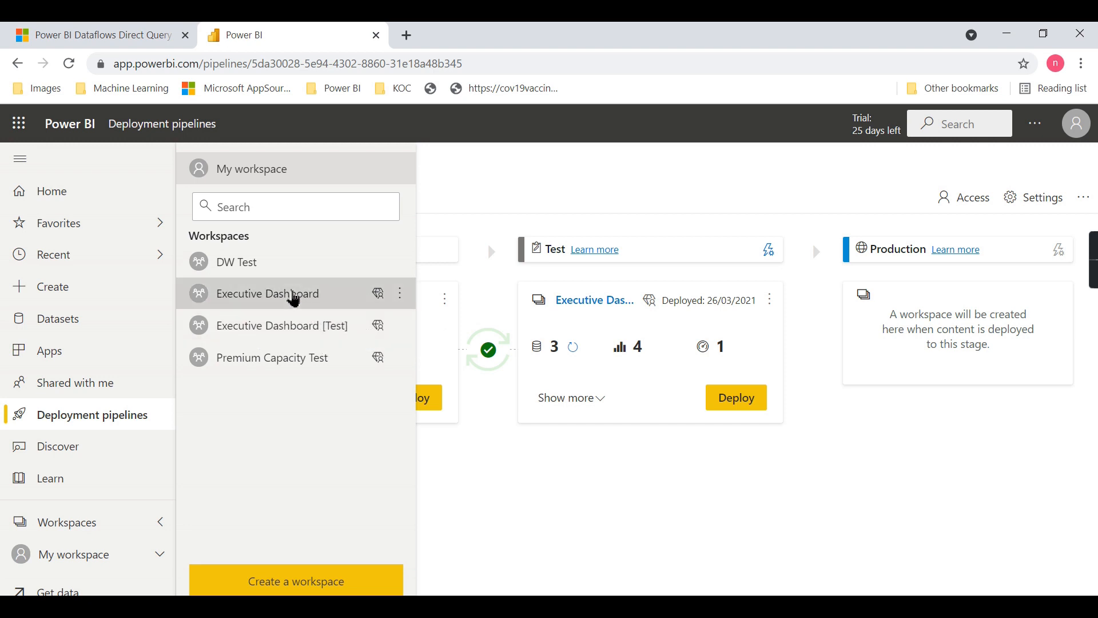
pyautogui.click(294, 294)
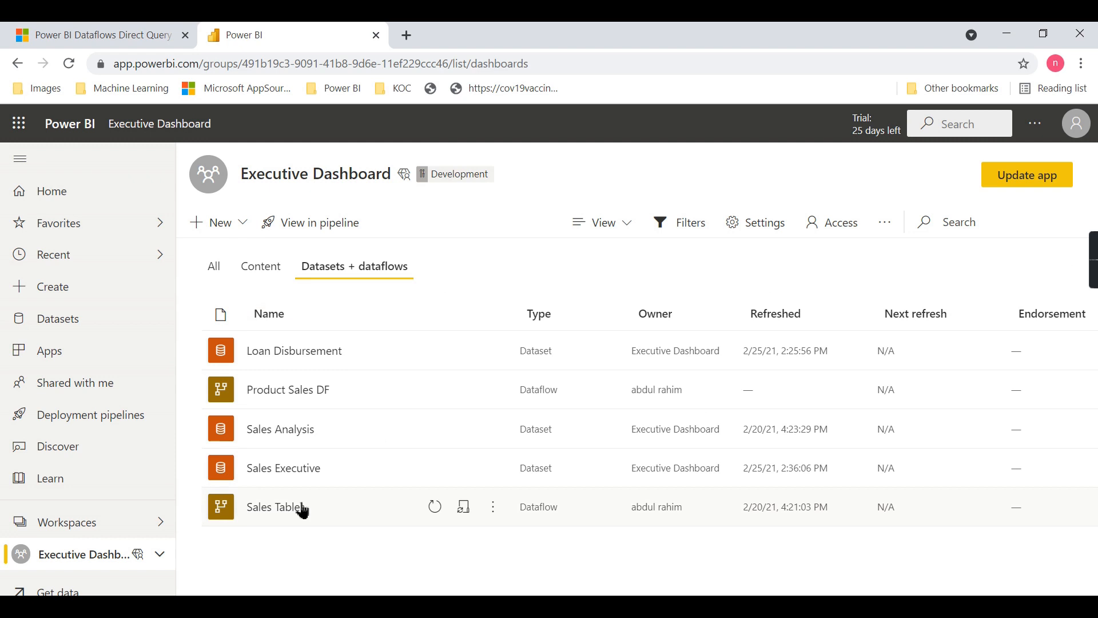
pyautogui.click(107, 522)
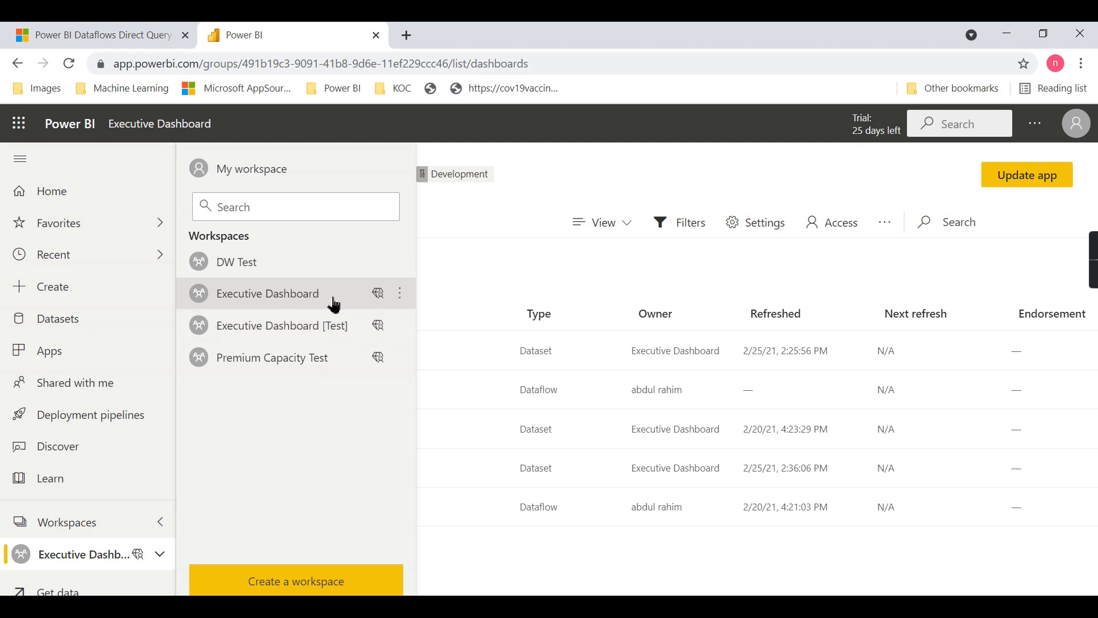
pyautogui.click(331, 333)
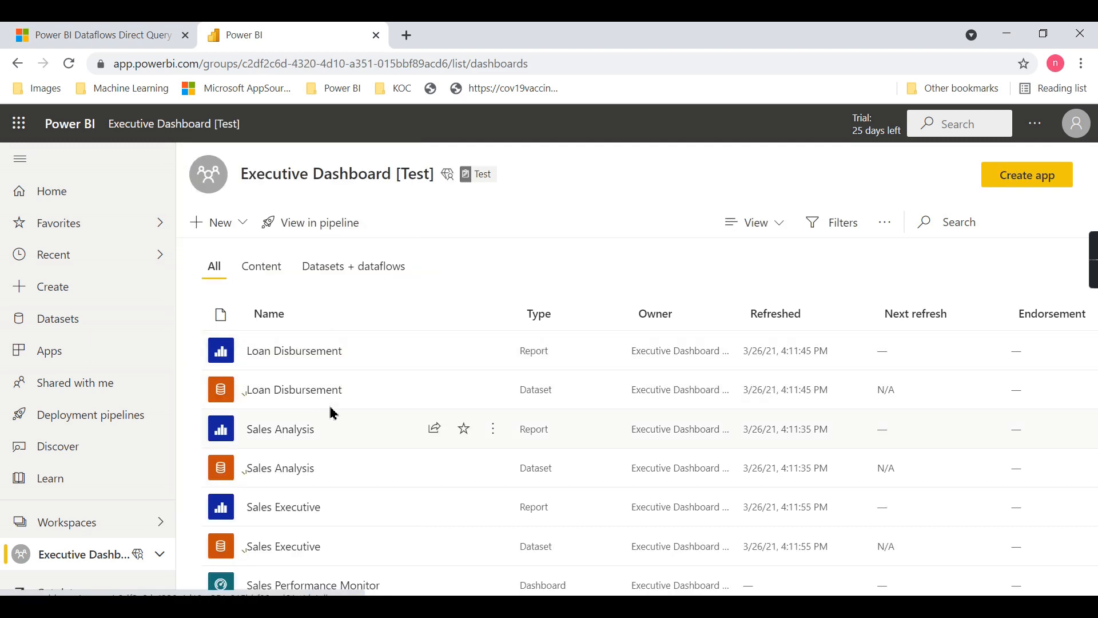
pyautogui.scroll(-1, 320, 420)
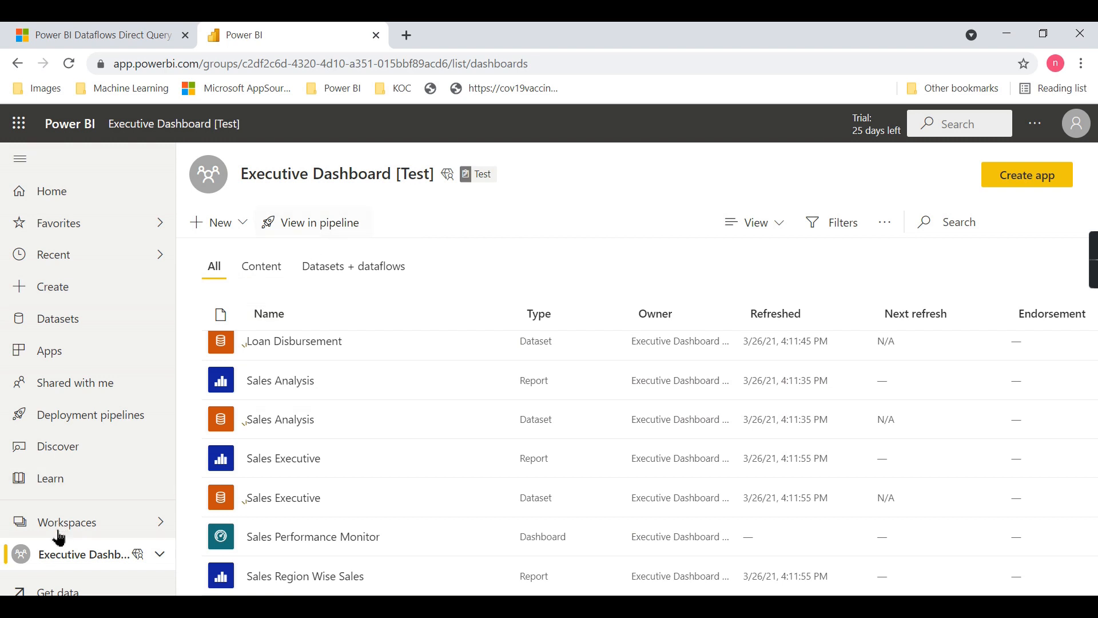
# Clear the Executive Dashboard workspace's filters to review its reports, datasets and dataflows, and compare them with the Executive Dashboard [Test] workspace
pyautogui.click(80, 520)
pyautogui.click(252, 295)
pyautogui.click(320, 274)
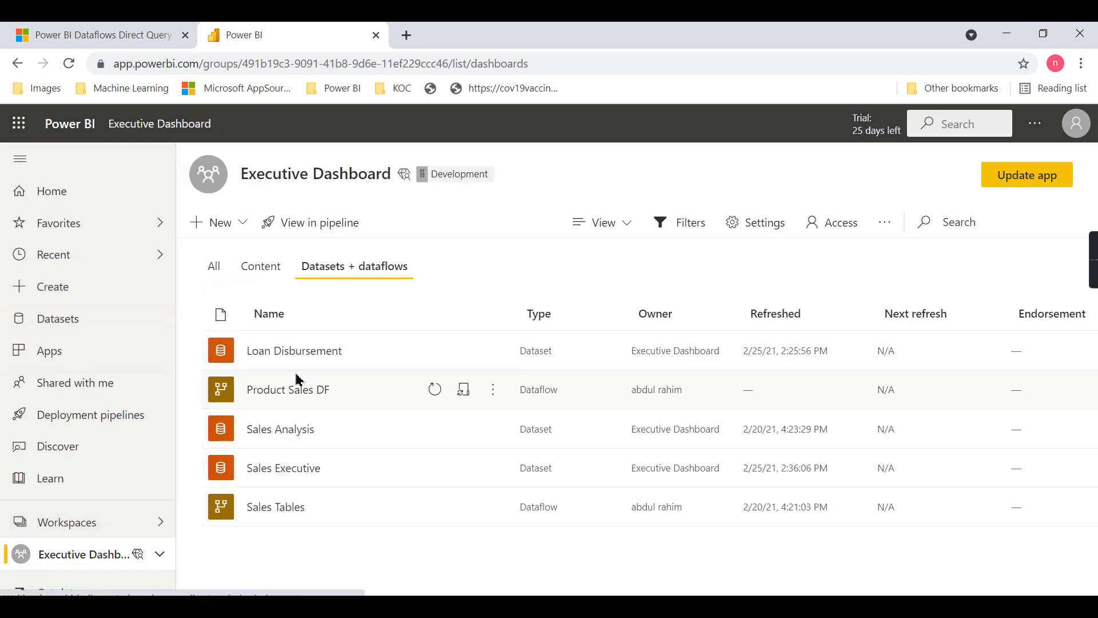
pyautogui.click(279, 269)
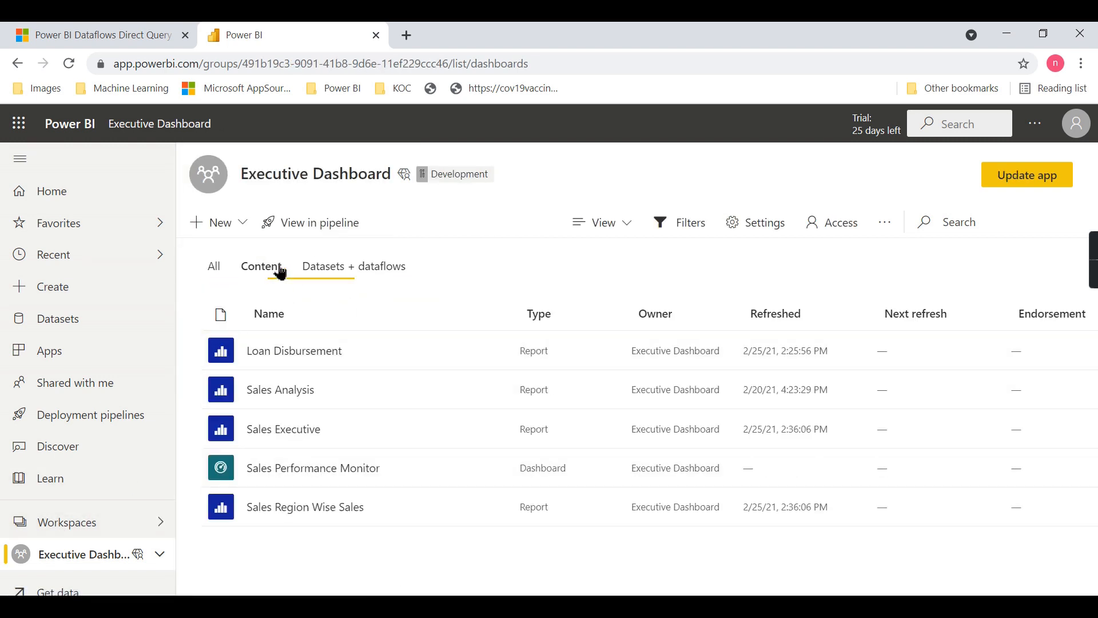
pyautogui.click(681, 223)
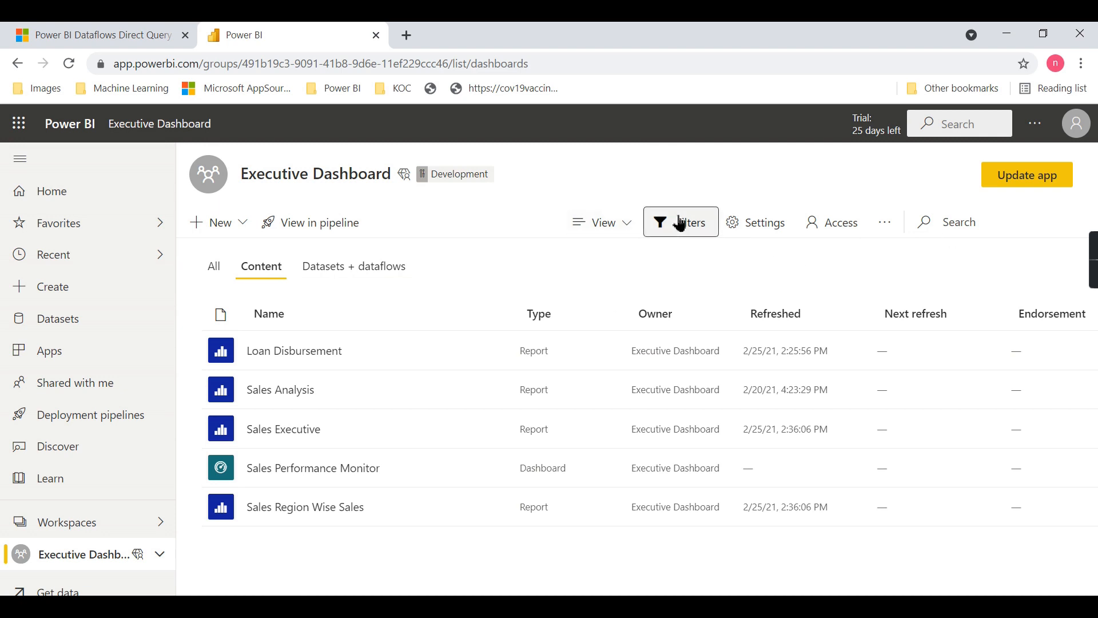
pyautogui.click(892, 309)
pyautogui.scroll(-4, 311, 534)
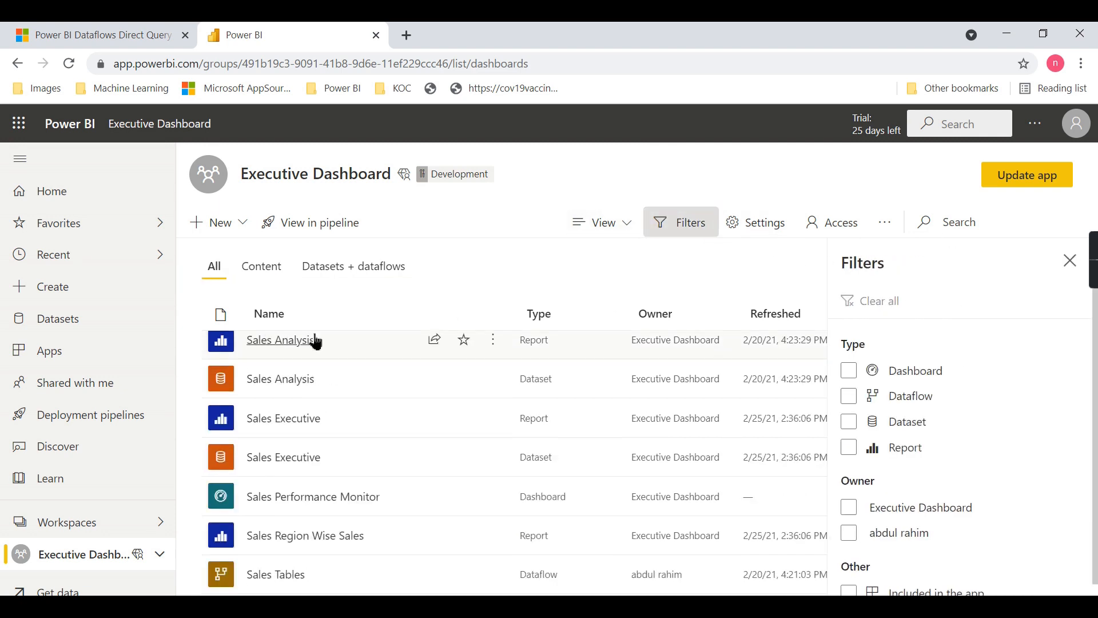
pyautogui.scroll(4, 348, 395)
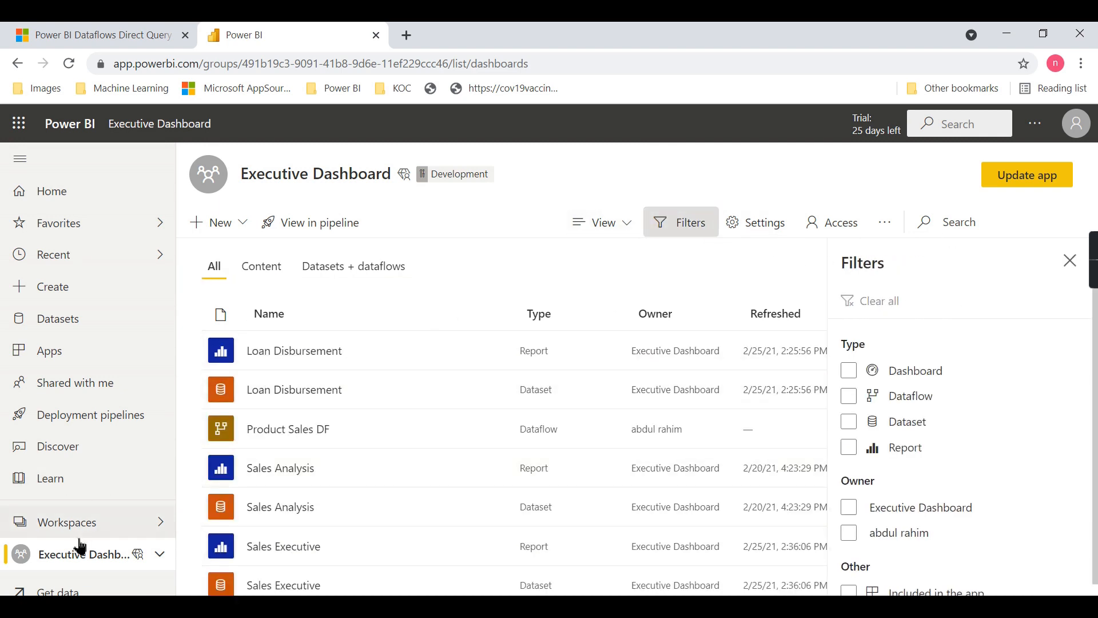
pyautogui.click(95, 519)
pyautogui.click(263, 326)
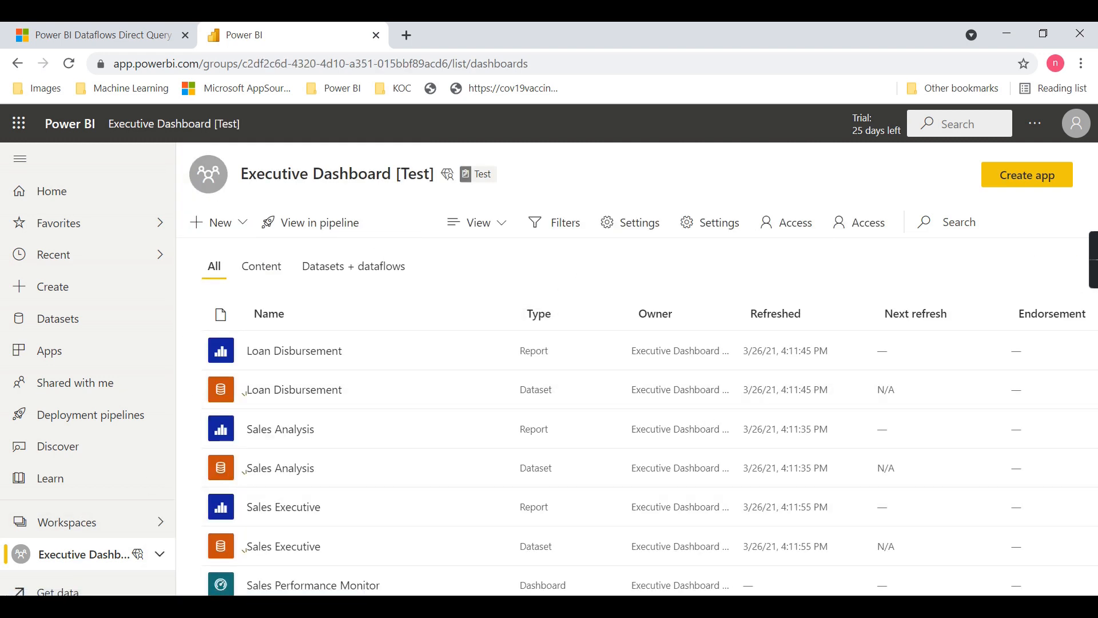
# Consult the Application lifecycle management slide in PowerPoint, then return to Power BI and open the deployment pipelines list
pyautogui.click(695, 606)
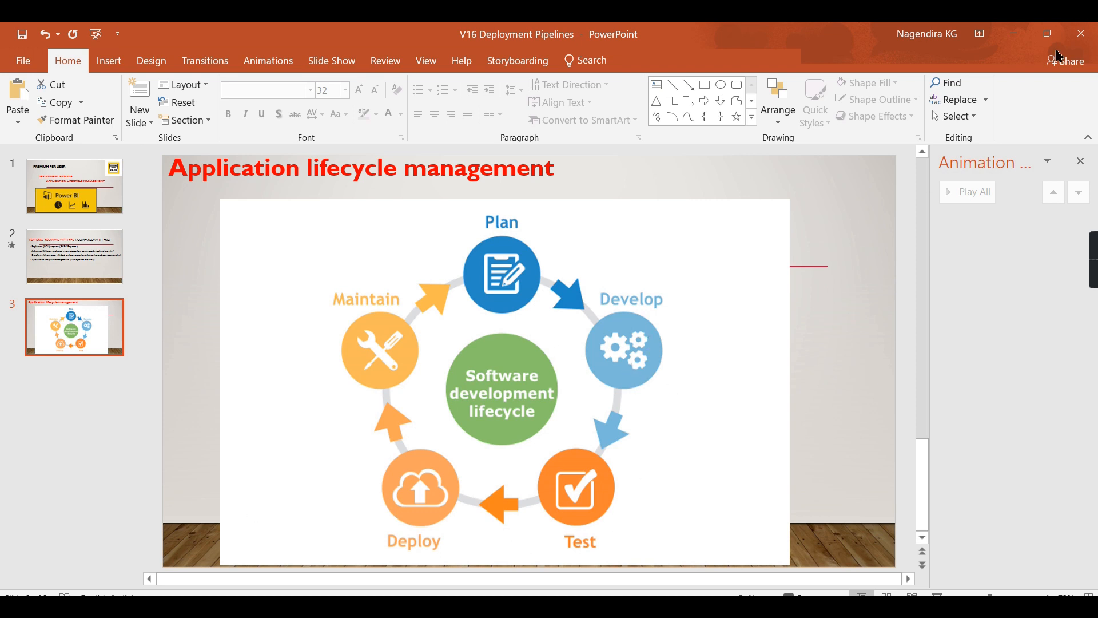
pyautogui.click(1015, 46)
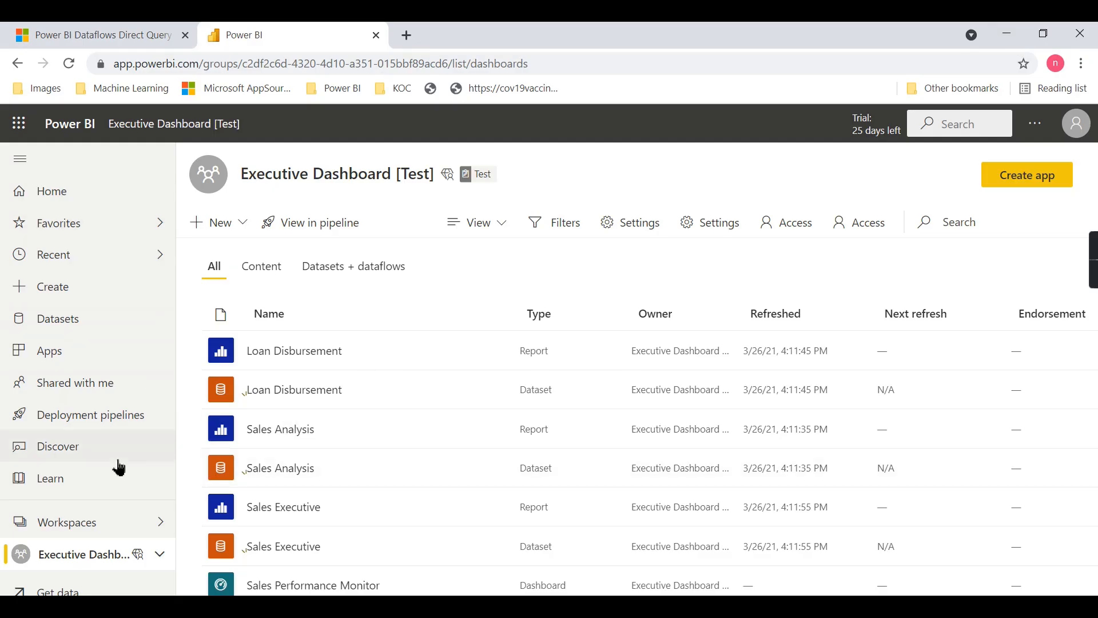
pyautogui.click(74, 414)
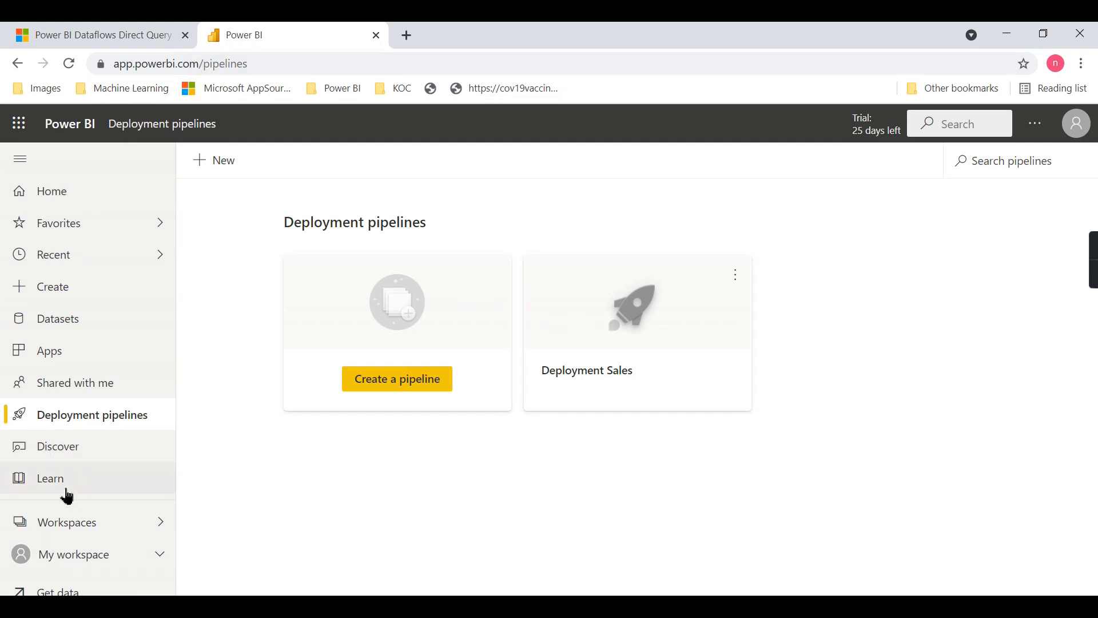
# Open the Deployment Sales pipeline, deploy the Test stage content to the Production stage, and dismiss the completion notice
pyautogui.click(81, 522)
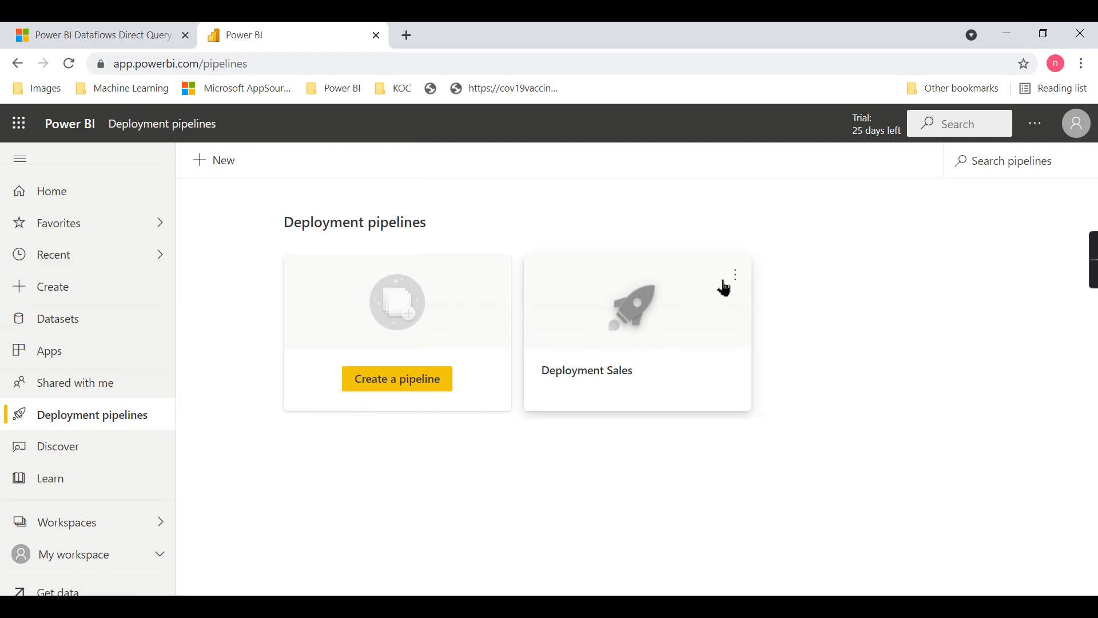
pyautogui.click(734, 279)
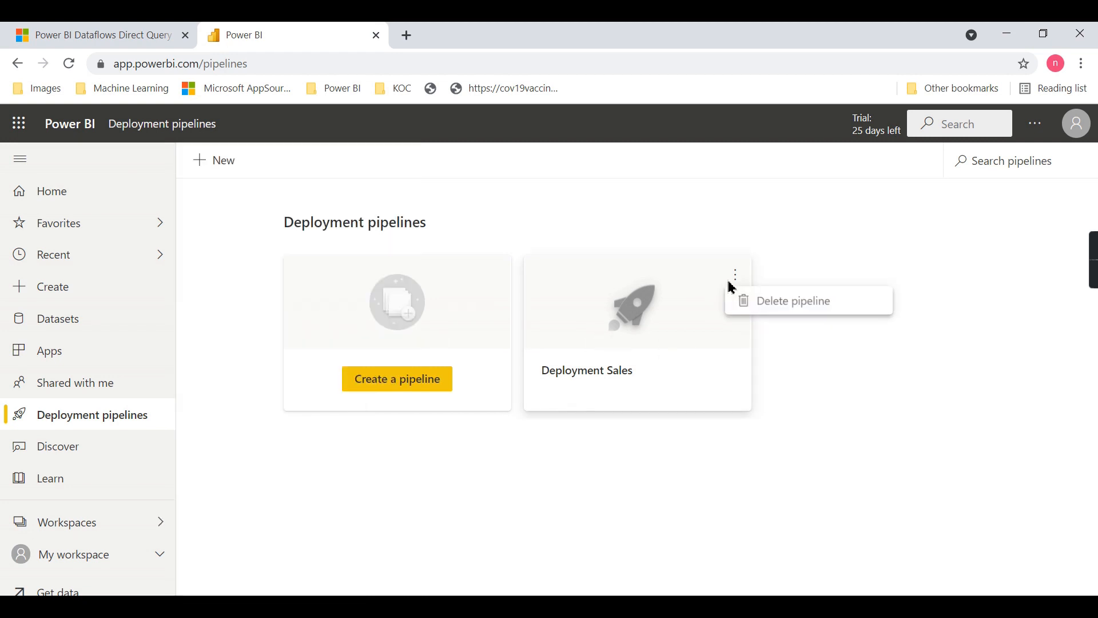
pyautogui.click(544, 375)
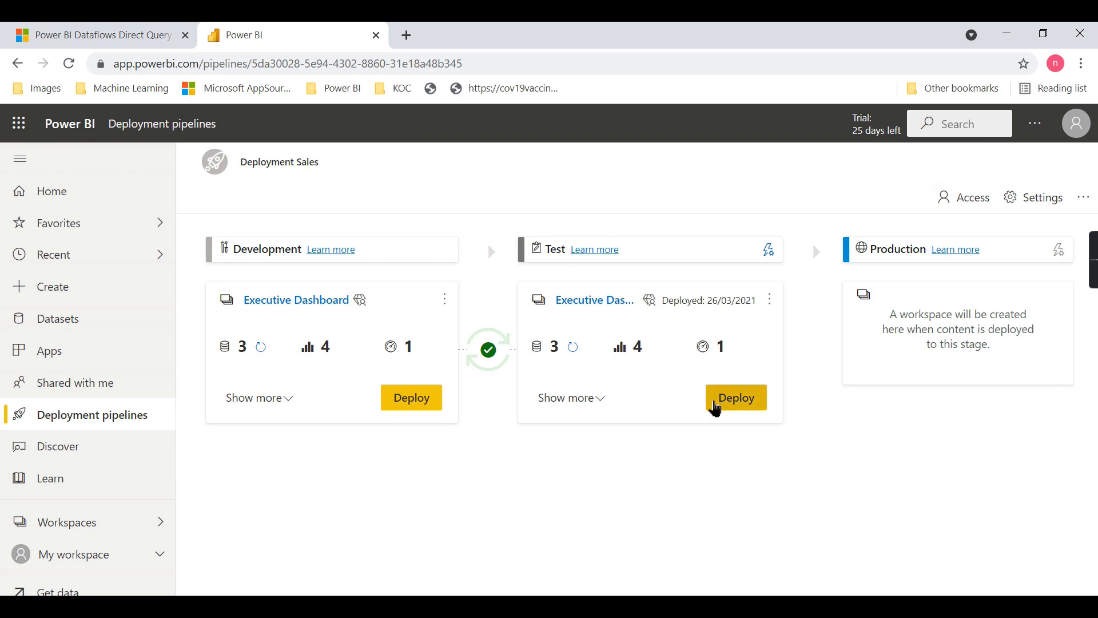
pyautogui.click(730, 410)
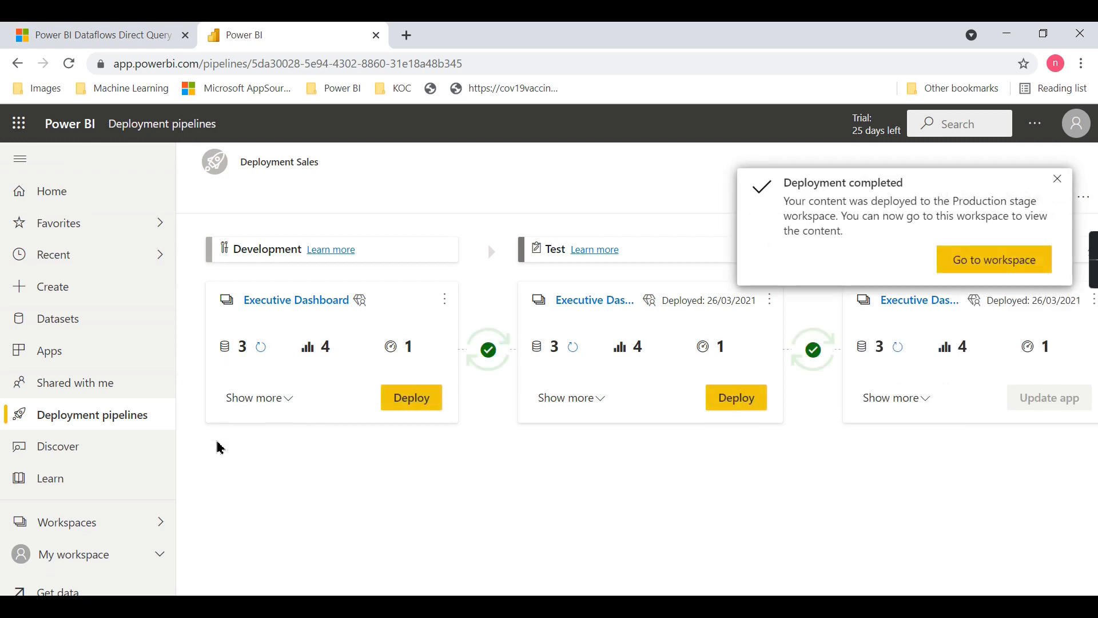
pyautogui.click(1059, 180)
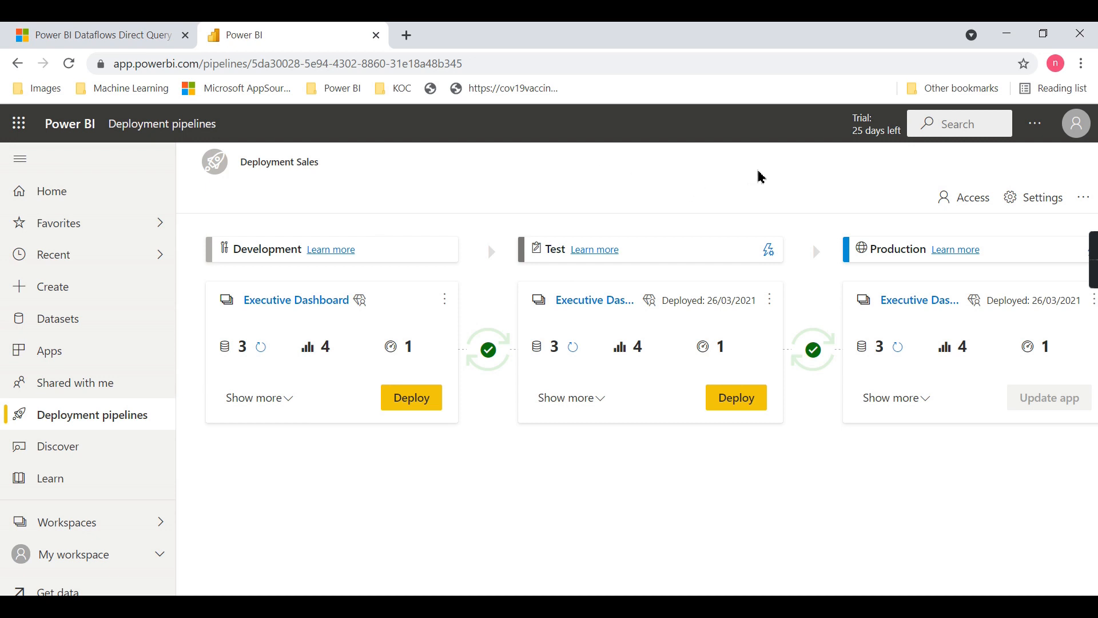
# Examine the Test stage's deployment settings and the rule options for the Loan Disbursement dataset, then close them without adding rules
pyautogui.click(770, 256)
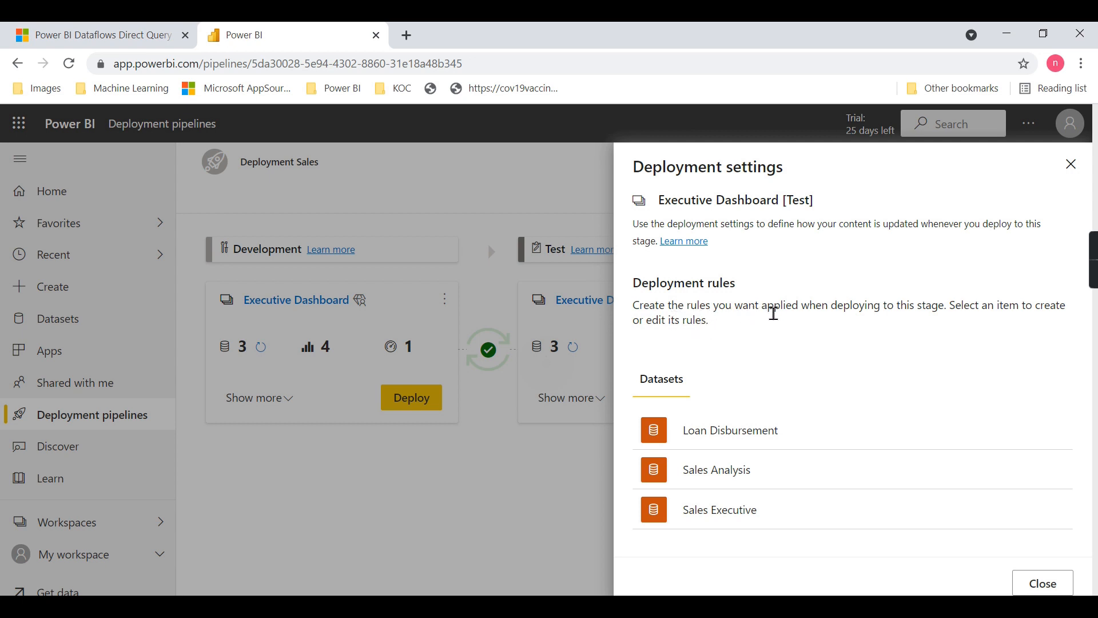
pyautogui.click(743, 439)
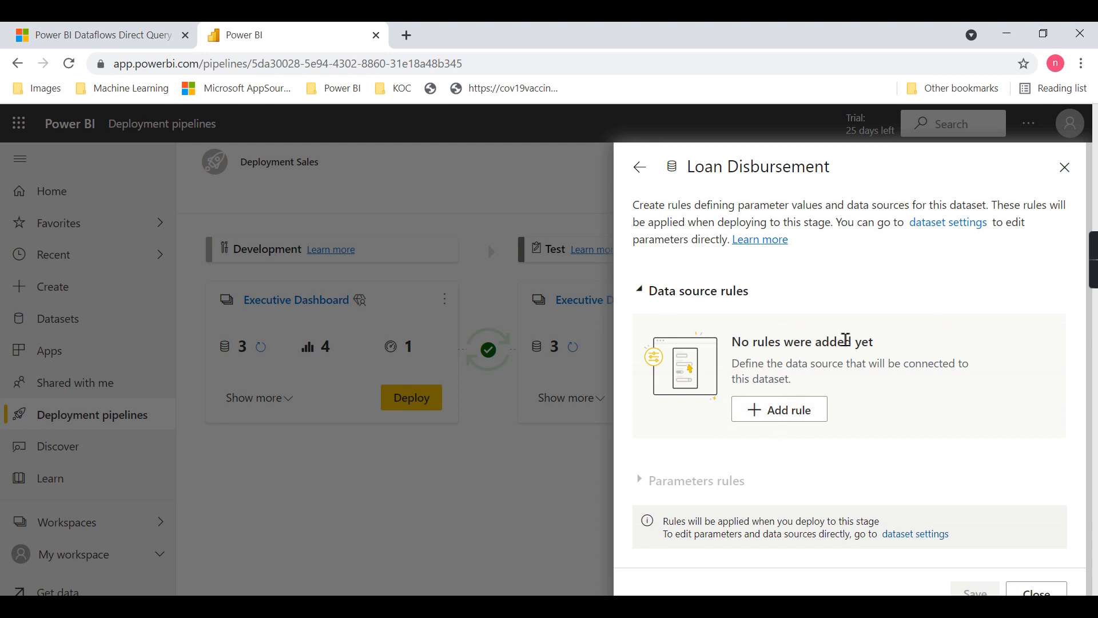
pyautogui.scroll(-1, 933, 383)
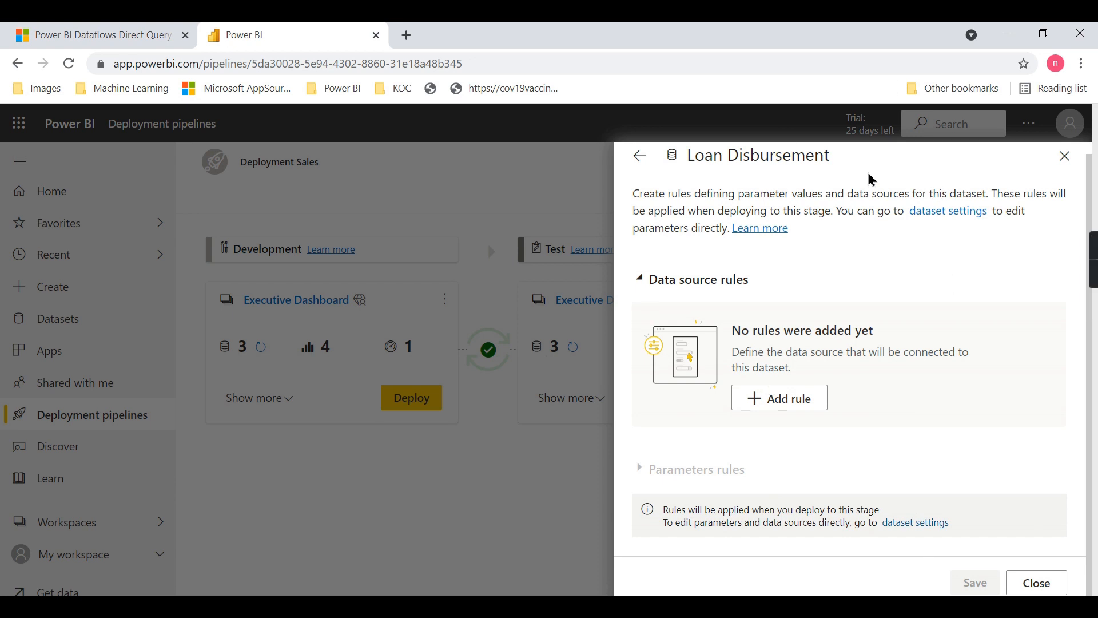
pyautogui.click(1057, 588)
pyautogui.click(1050, 585)
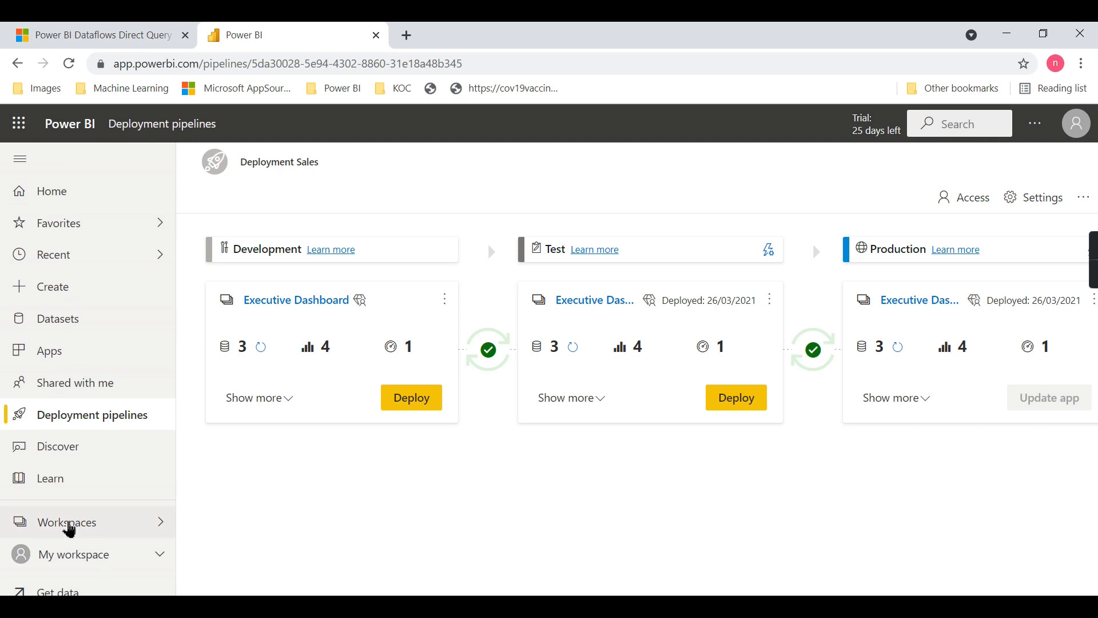
# Open the Executive Dashboard workspace's Loan Disbursement report for editing and add LOAN_SALARY and LOAN_SME to the Product slicer selection
pyautogui.click(70, 530)
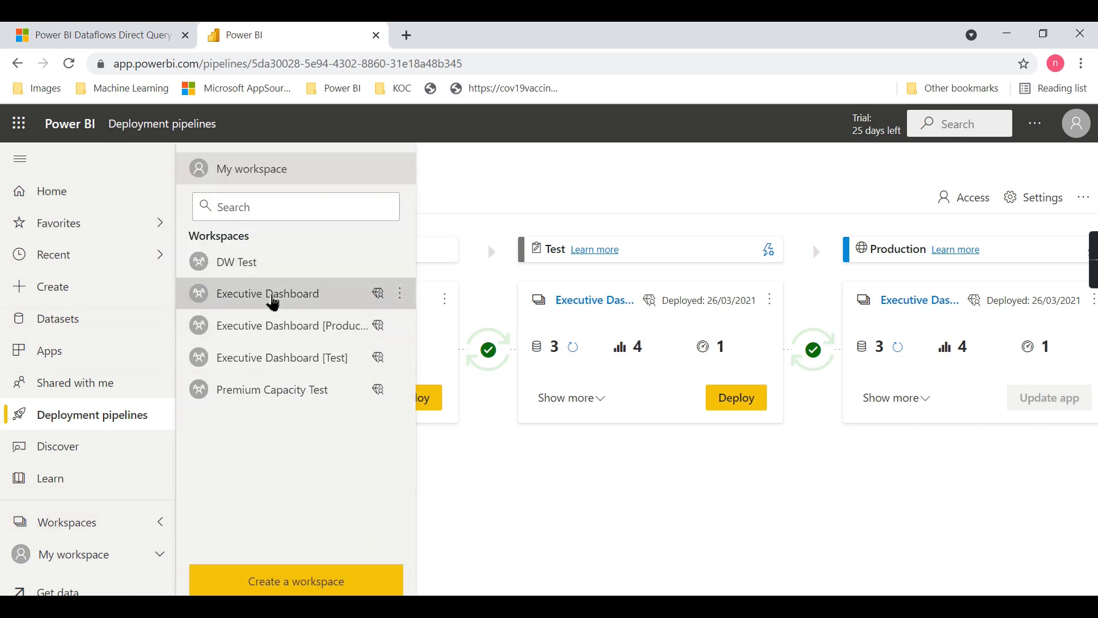
pyautogui.click(269, 296)
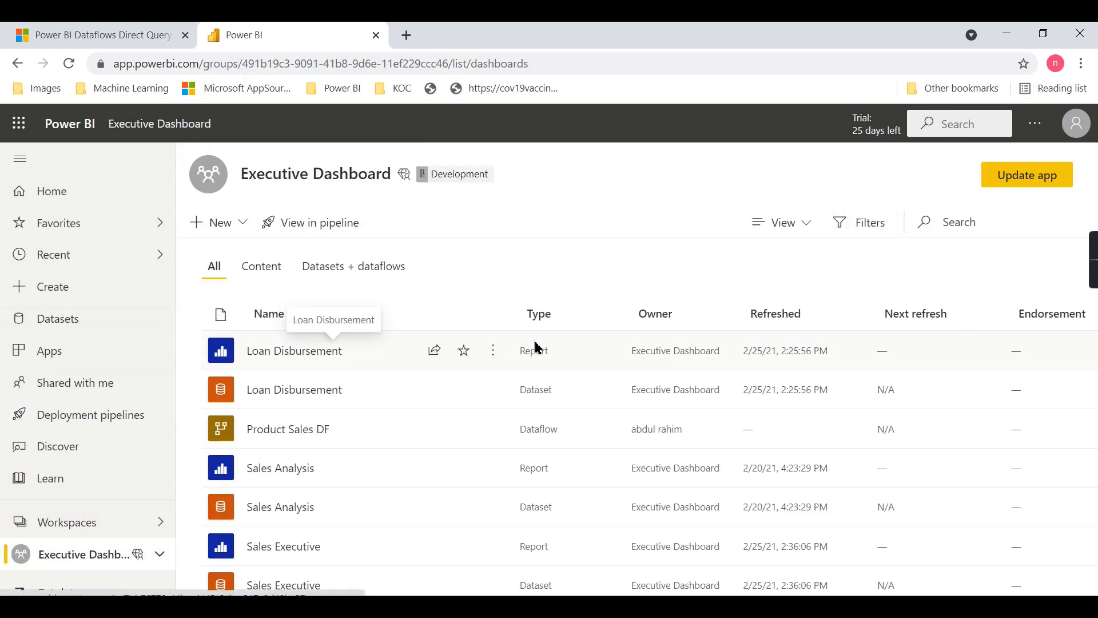
pyautogui.click(495, 351)
pyautogui.click(335, 355)
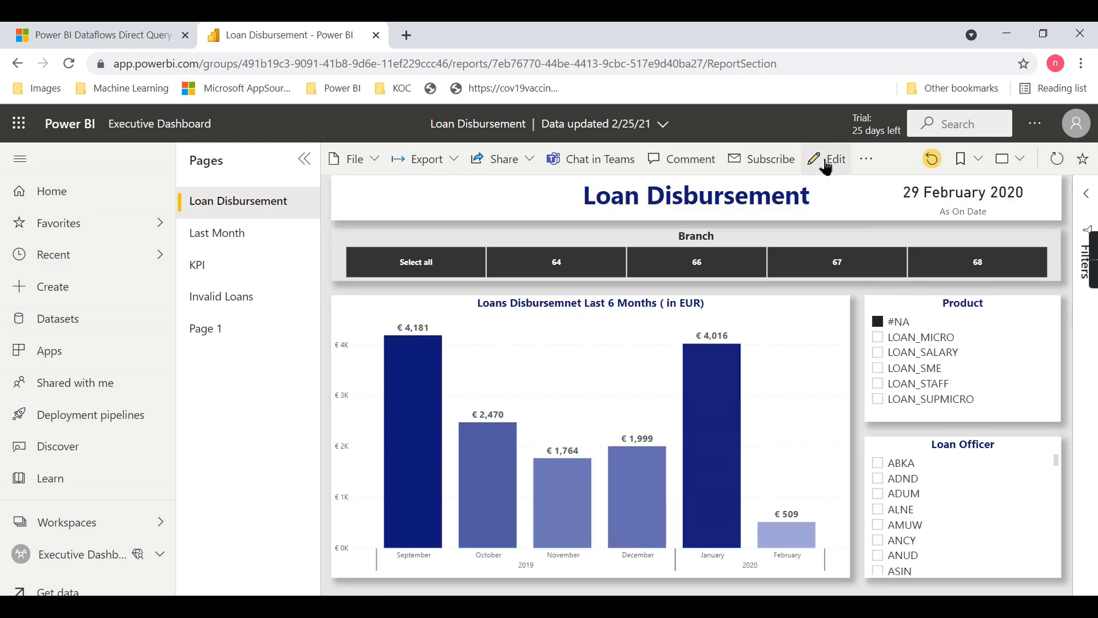
pyautogui.click(826, 163)
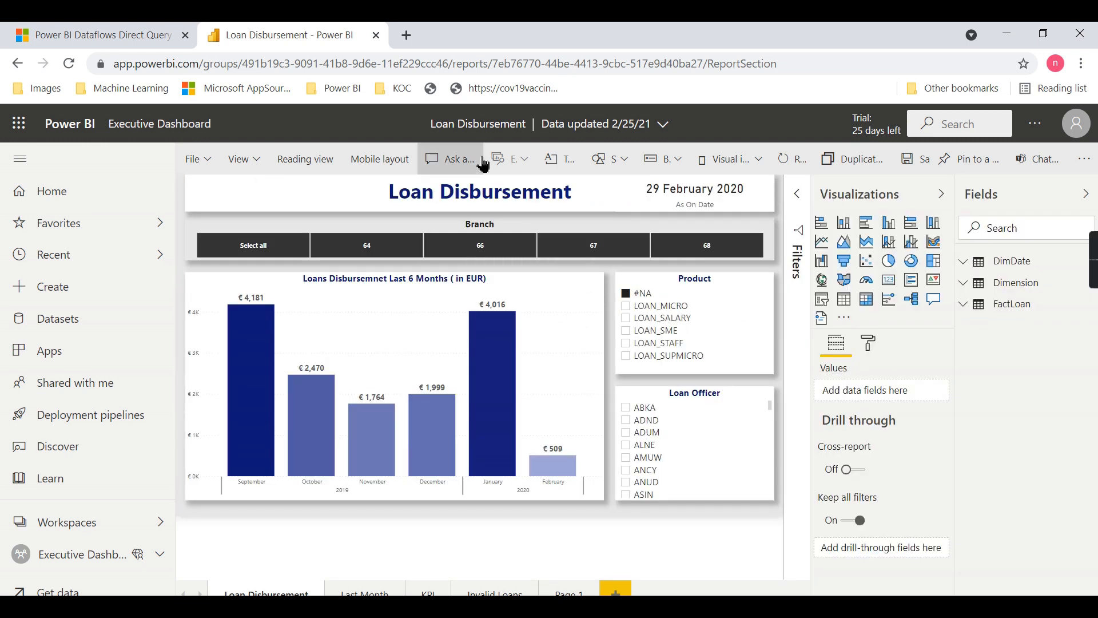
pyautogui.click(659, 320)
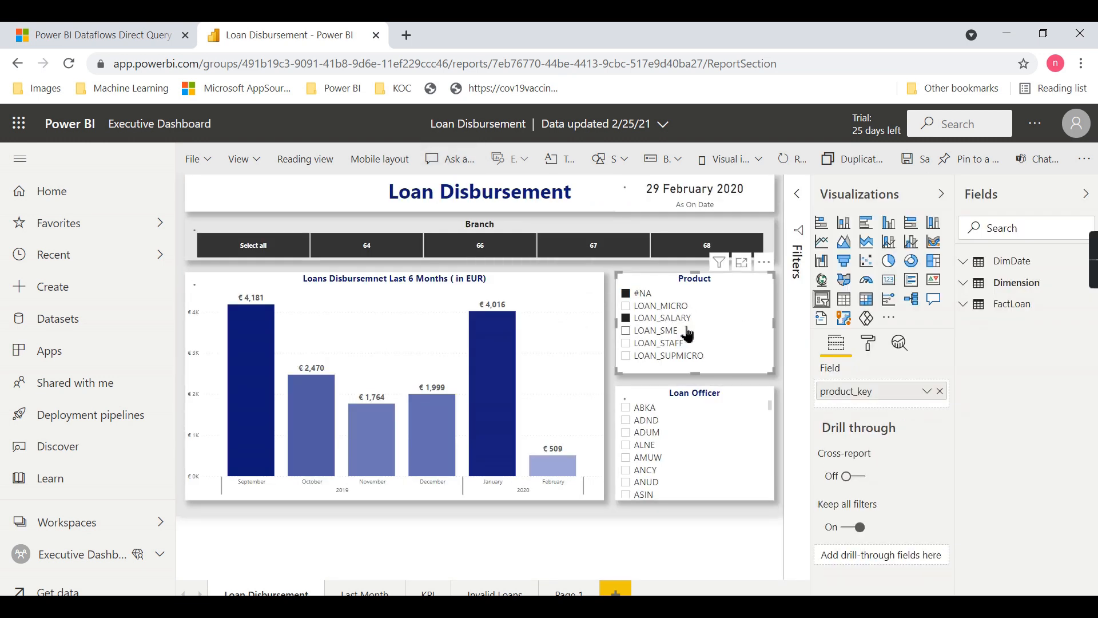
pyautogui.click(665, 335)
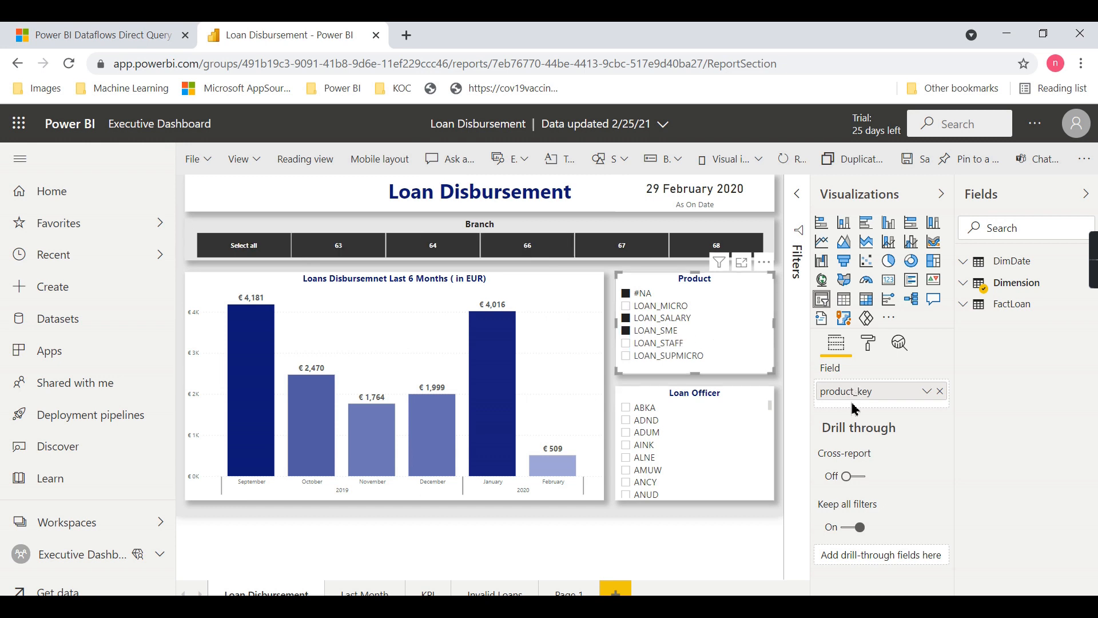
# Delete the empty Page 1 from the Loan Disbursement report and save the report
pyautogui.click(565, 593)
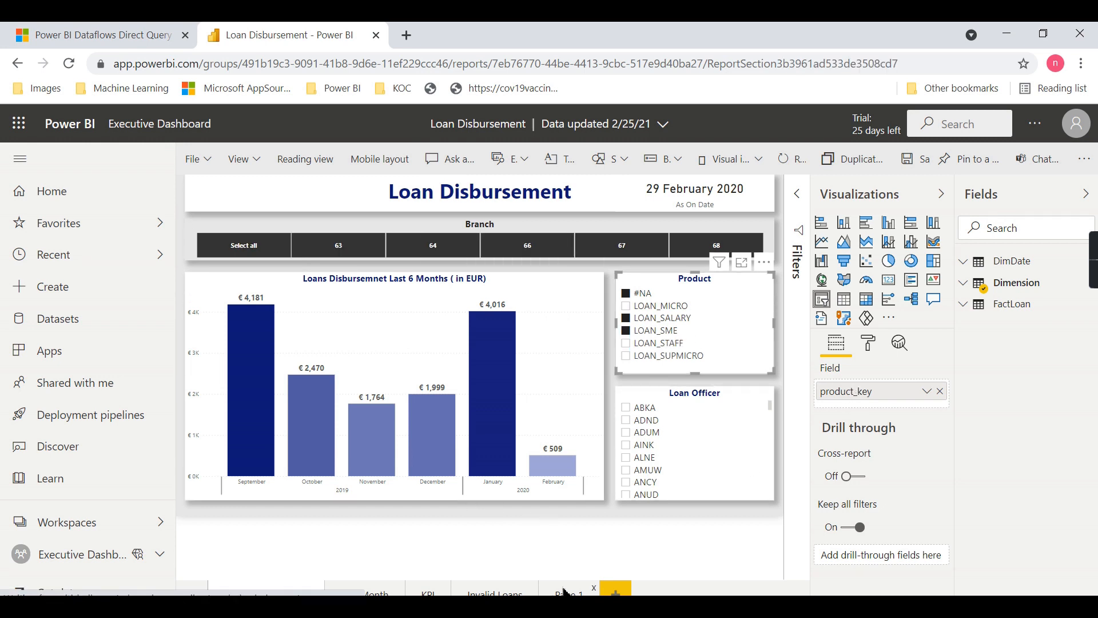
pyautogui.click(593, 589)
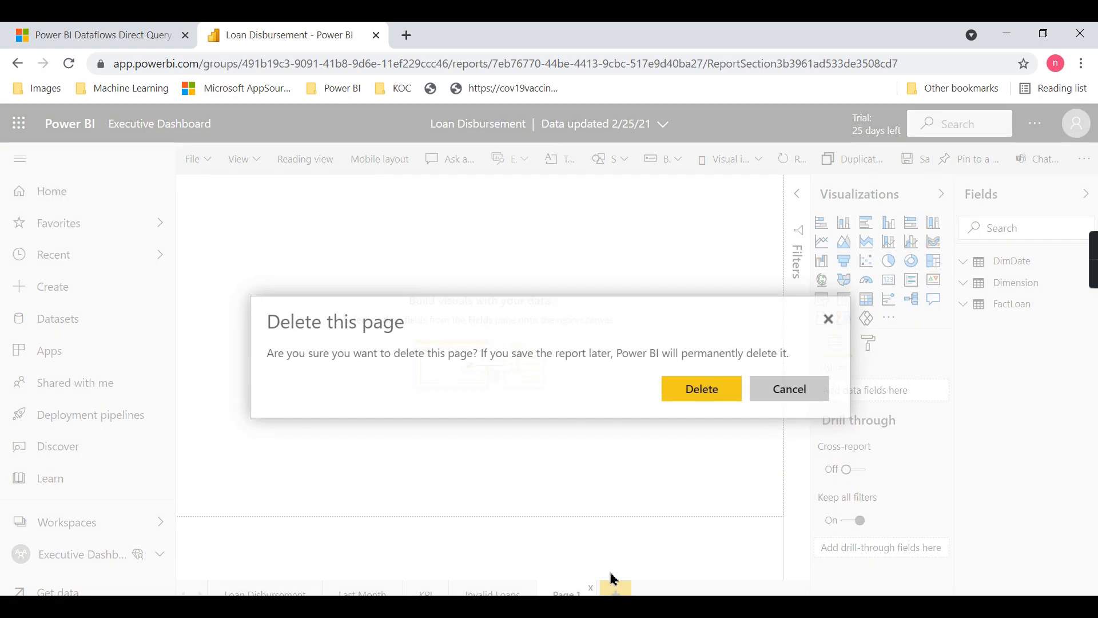
pyautogui.click(709, 395)
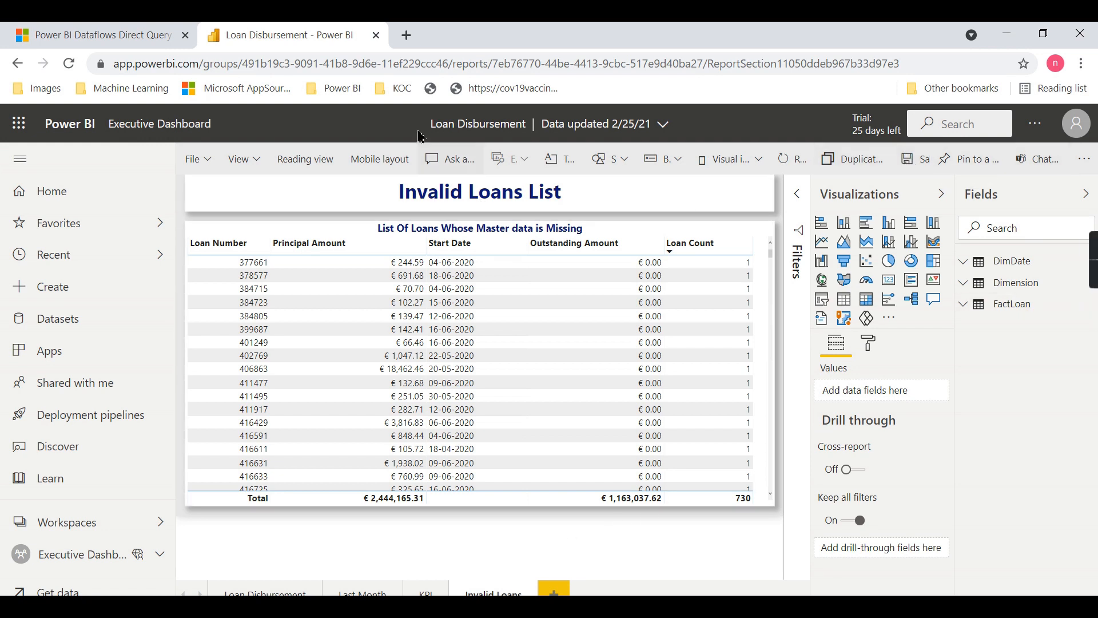
pyautogui.click(914, 167)
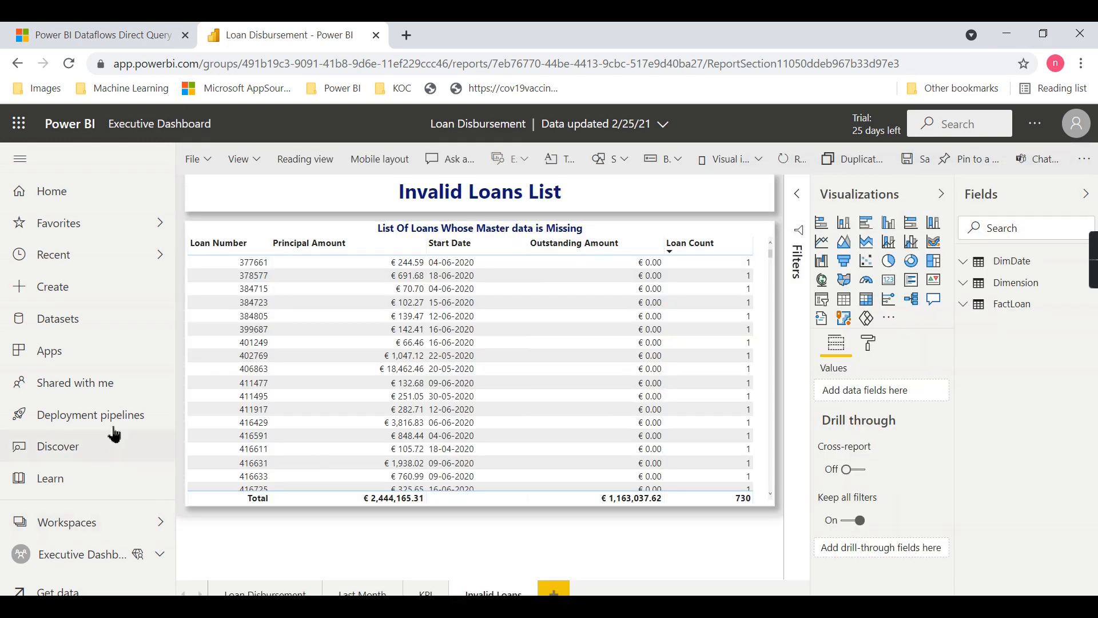
# Reopen the Deployment Sales pipeline, list the Development stage's items, and compare the Development and Test stages
pyautogui.click(83, 415)
pyautogui.click(578, 311)
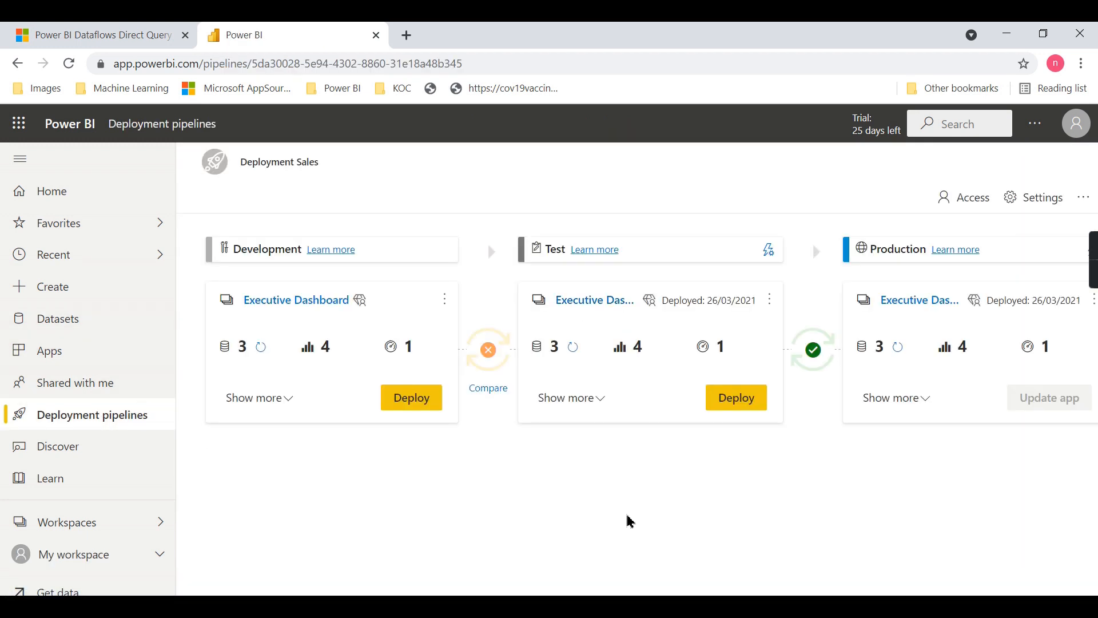
pyautogui.click(291, 398)
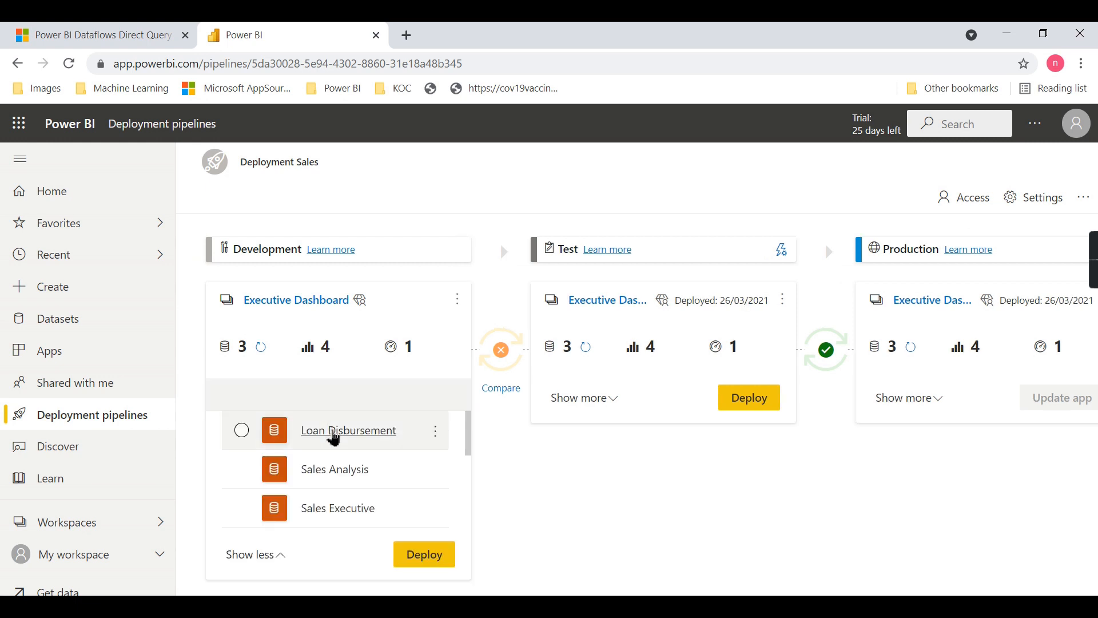
pyautogui.scroll(-3, 447, 440)
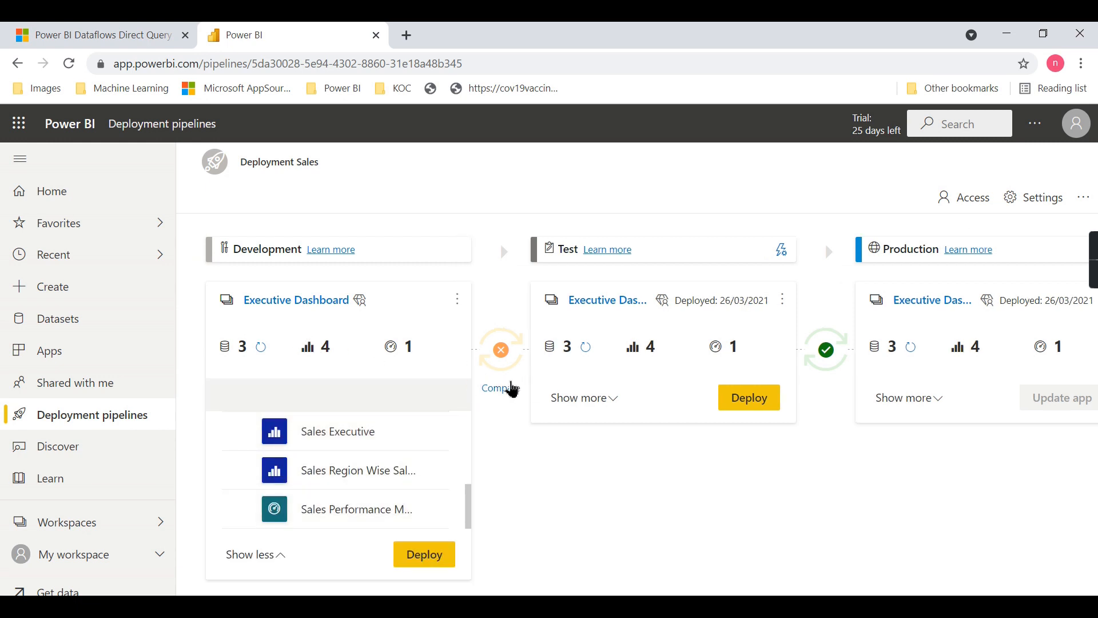
pyautogui.click(508, 387)
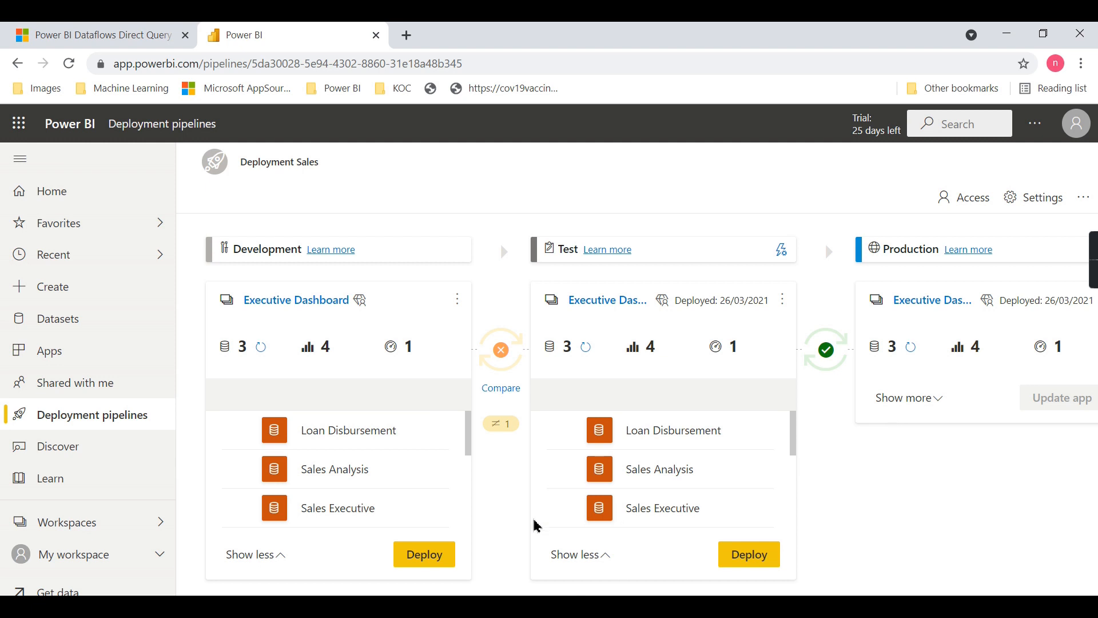
# Redeploy Development to Test, accepting the content replacement and the unsupported dataflows, and dismiss the completion notice
pyautogui.click(419, 566)
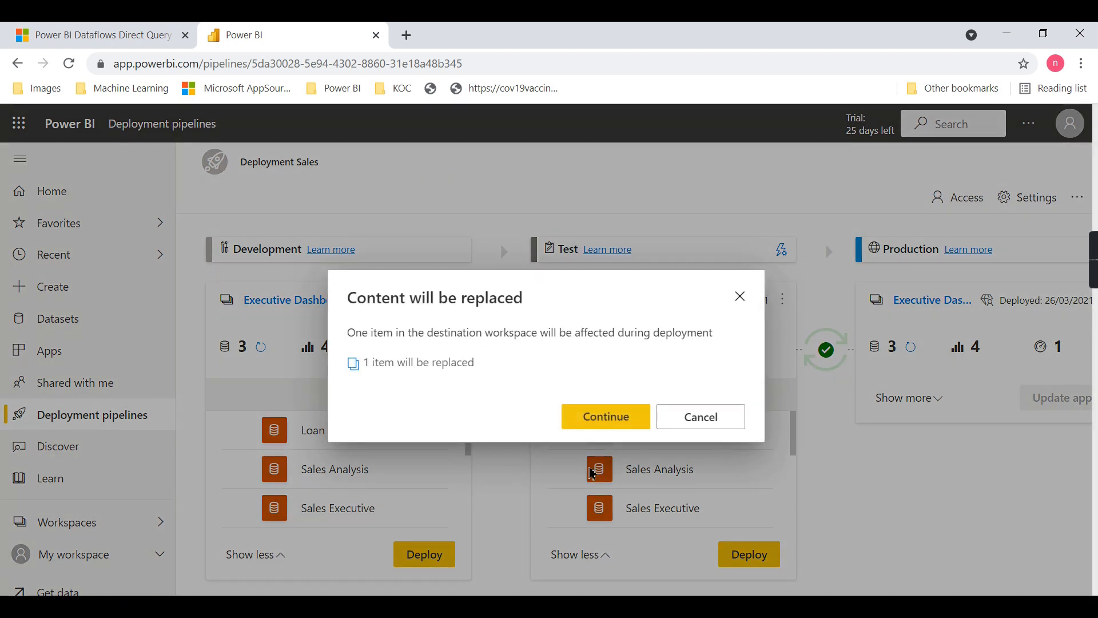
pyautogui.click(610, 424)
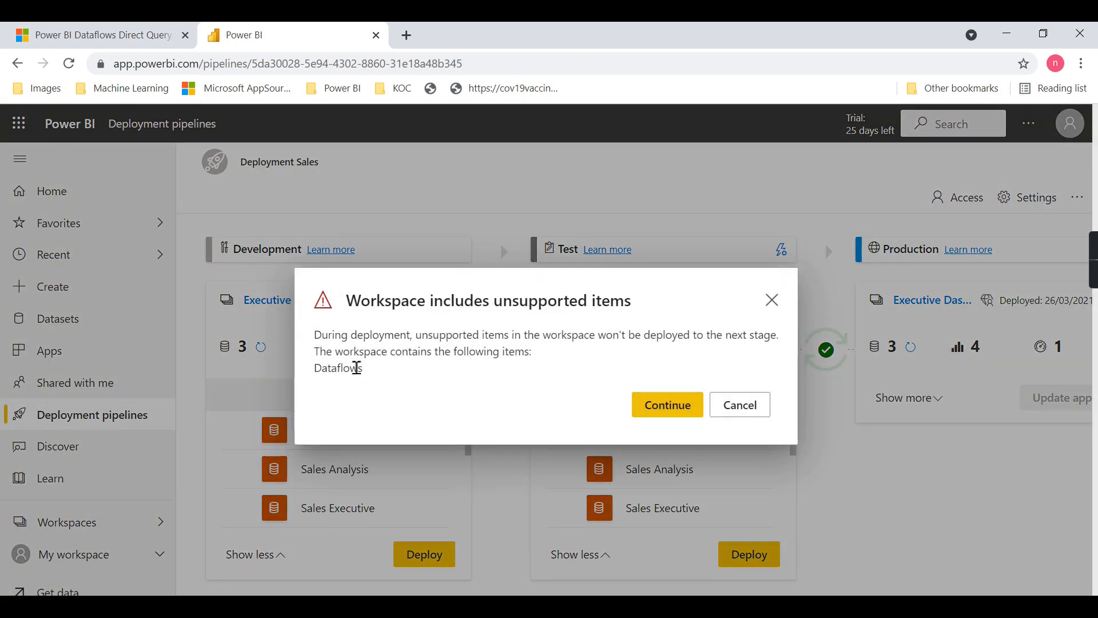
pyautogui.click(667, 405)
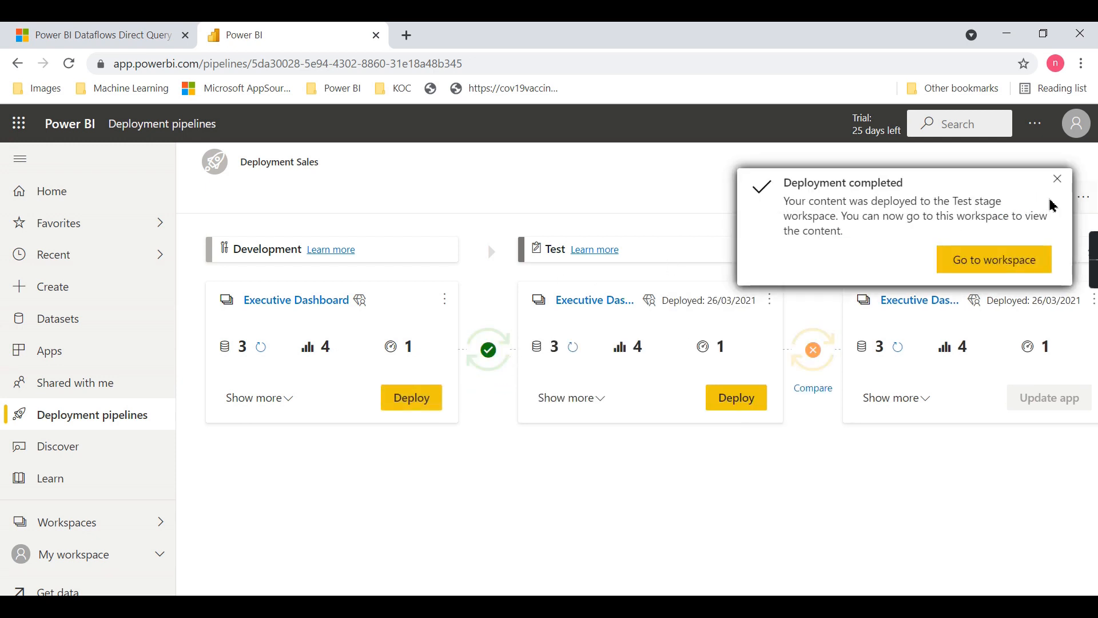
pyautogui.click(1057, 180)
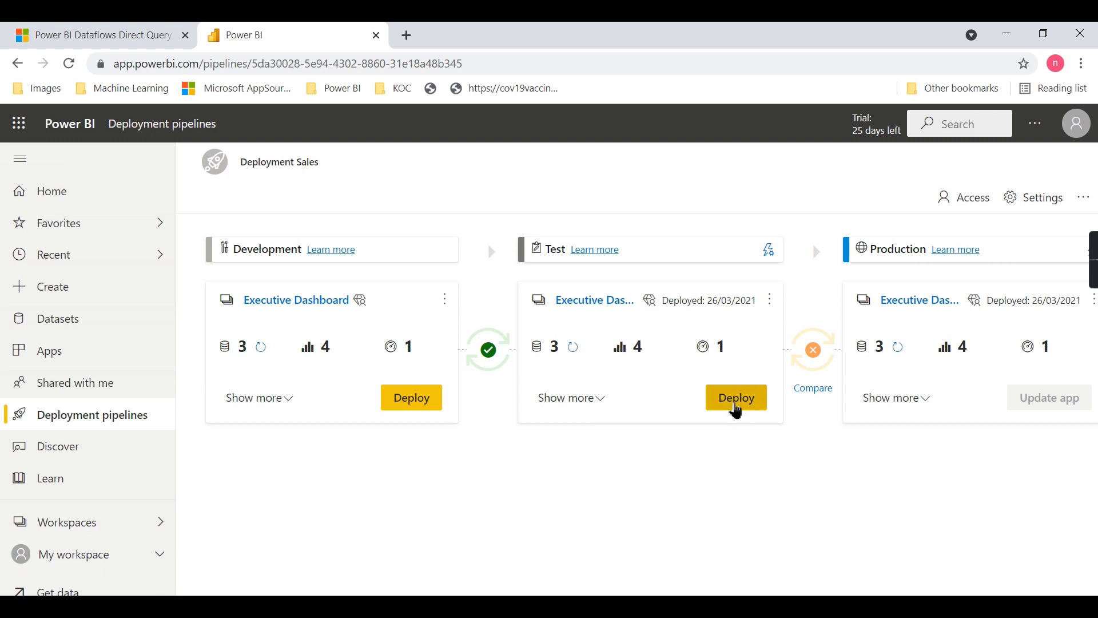
# Deploy the updated Test content to Production, accepting the replacement of existing content, and dismiss the completion notice
pyautogui.click(737, 405)
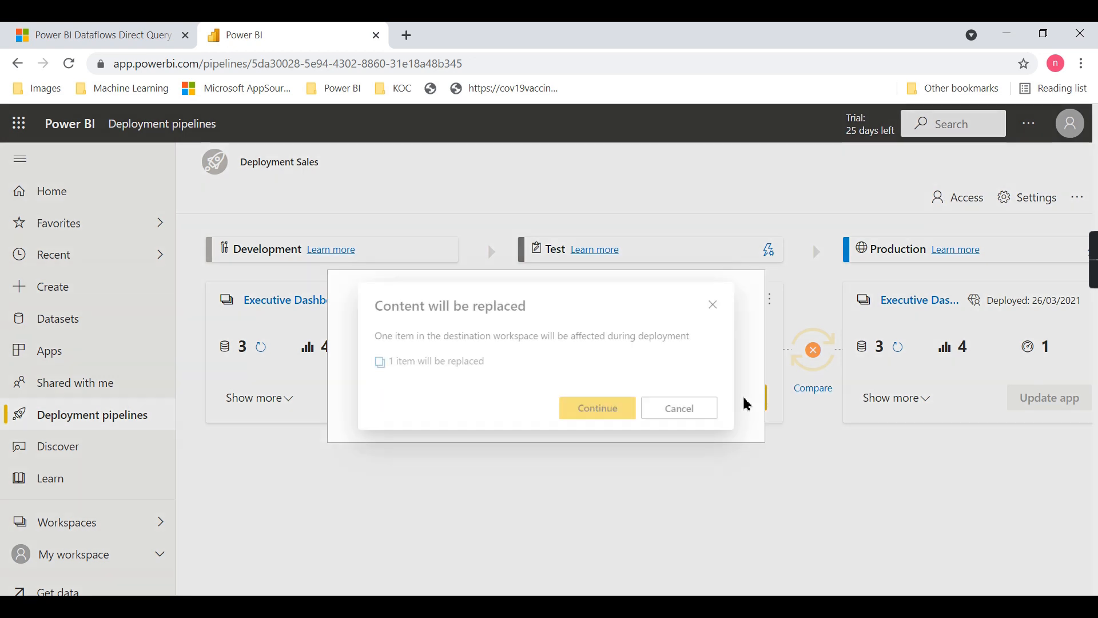
pyautogui.click(637, 426)
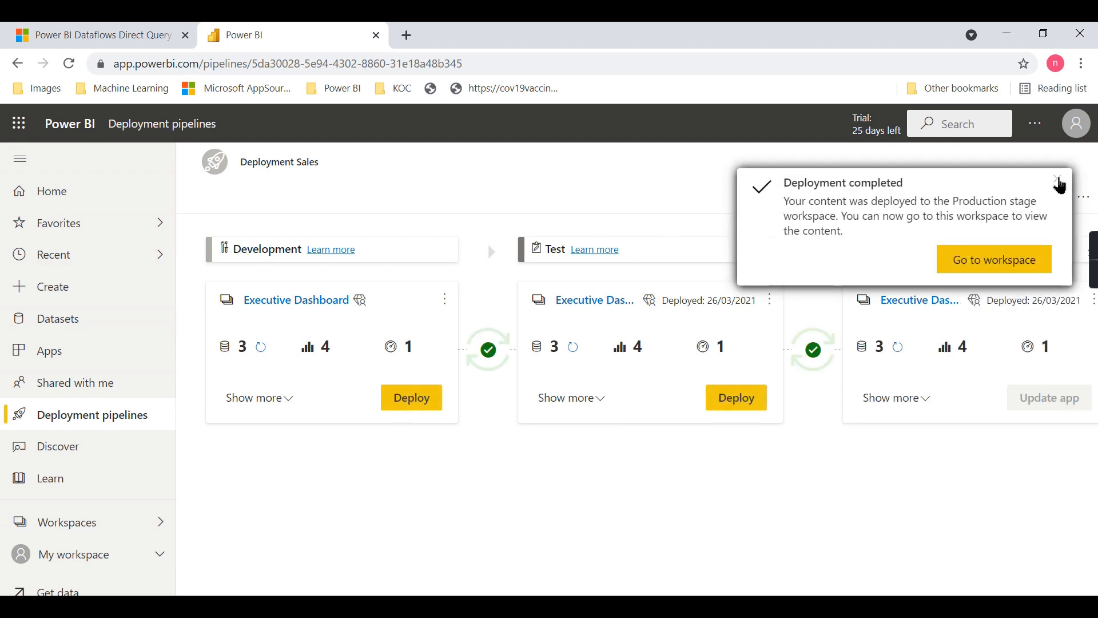
pyautogui.click(1058, 180)
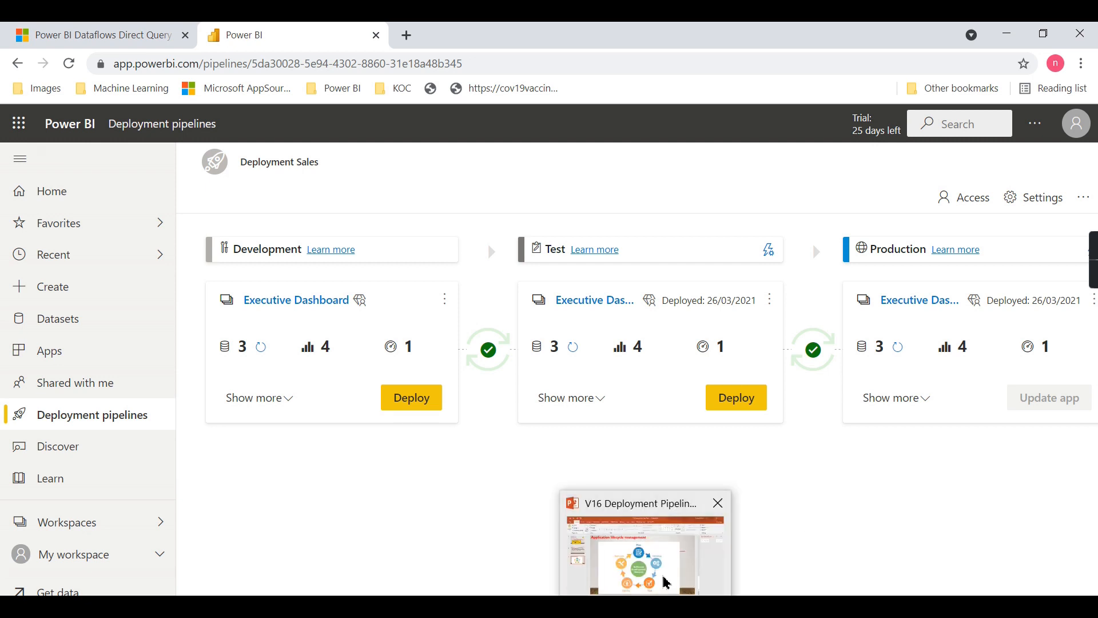
# Switch to the V16 Deployment Pipelines presentation in PowerPoint and view the PPU features slide and the first slide
pyautogui.click(622, 556)
pyautogui.click(91, 279)
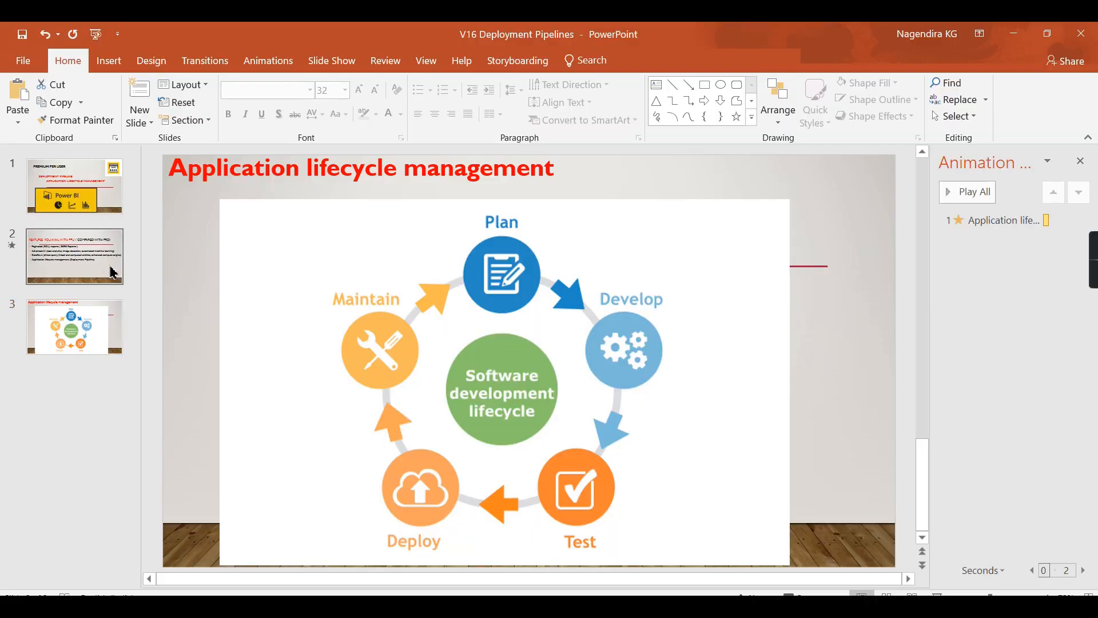
pyautogui.click(71, 184)
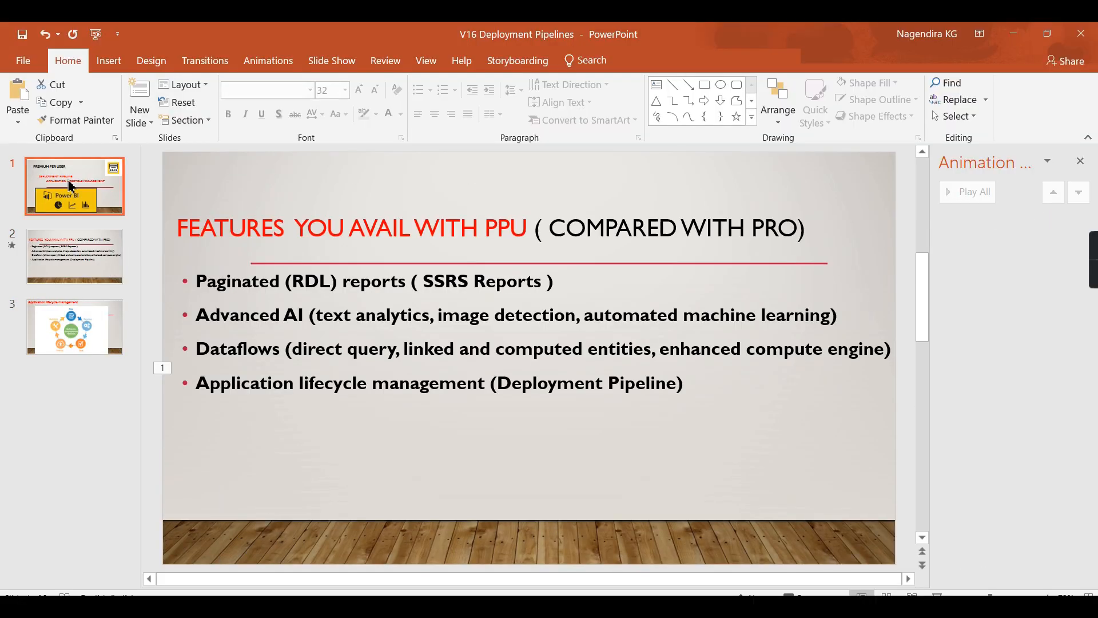